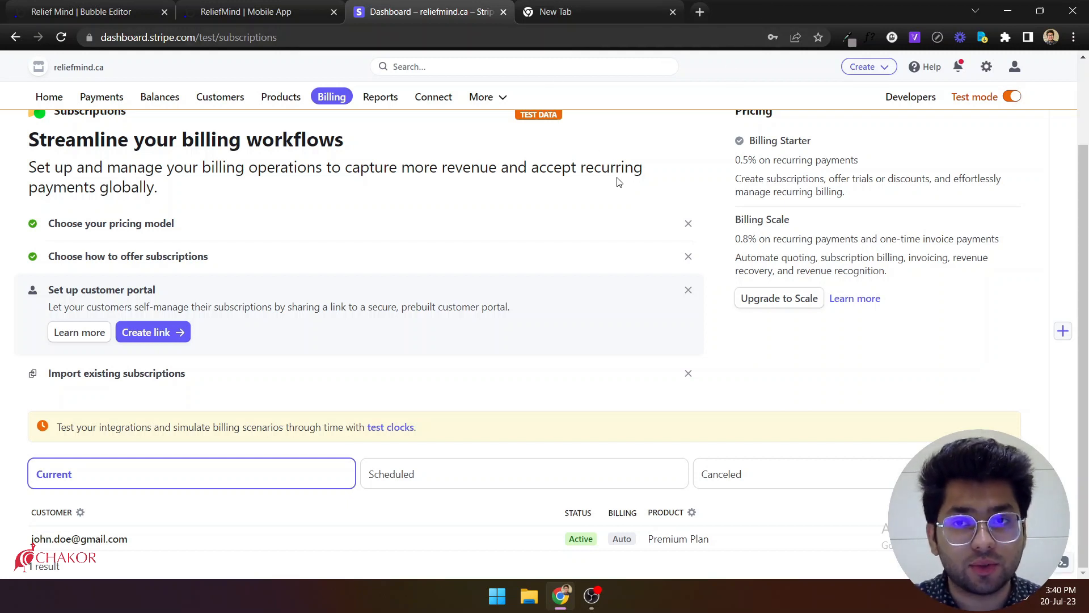
Switch to the ReliefMind mobile app's Subscription Management page.
click(245, 11)
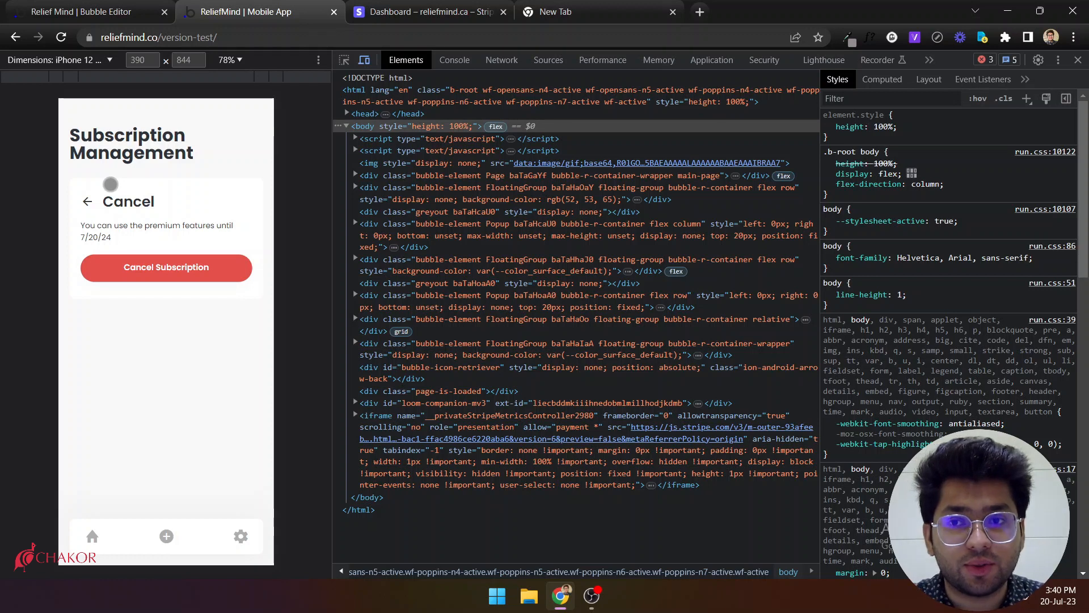
Switch over to the ReliefMind Bubble editor showing its backend workflows.
key(ctrl+1)
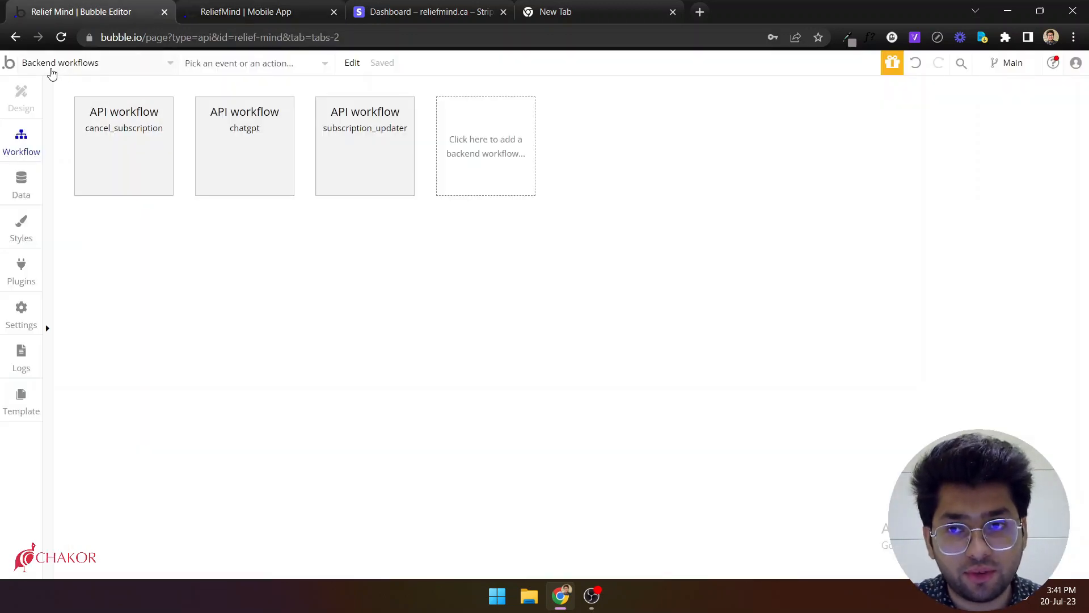
Check the API settings are enabled, return to backend workflows and start adding one.
click(21, 312)
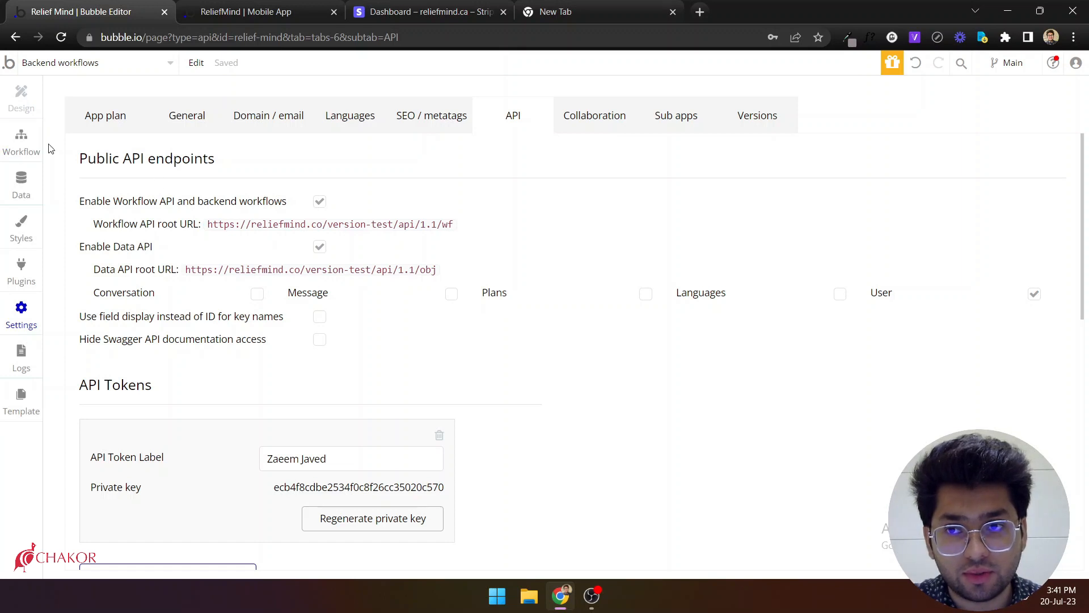
click(12, 146)
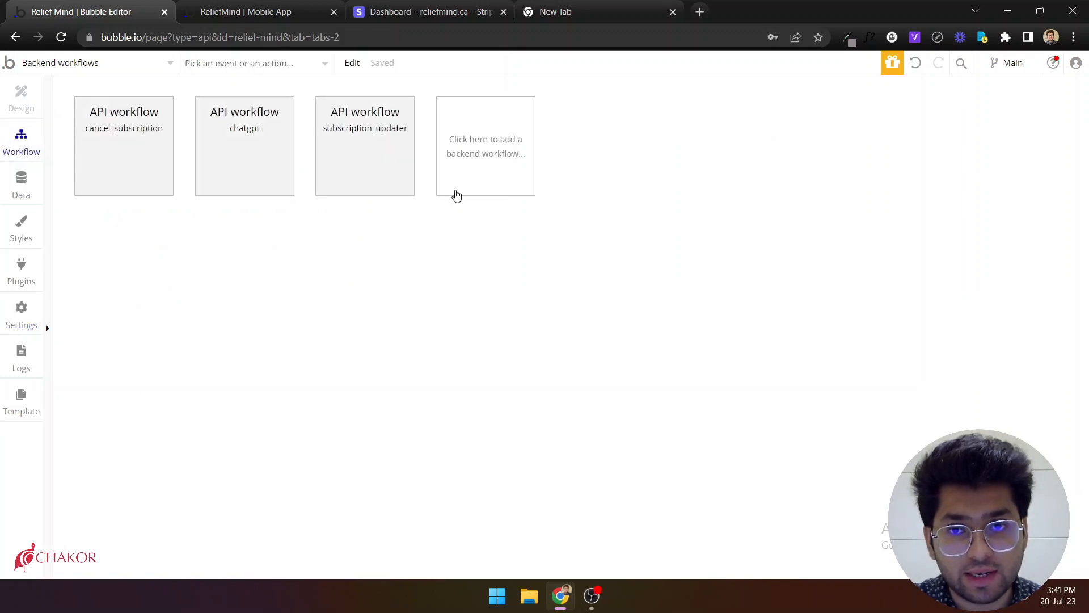
click(488, 152)
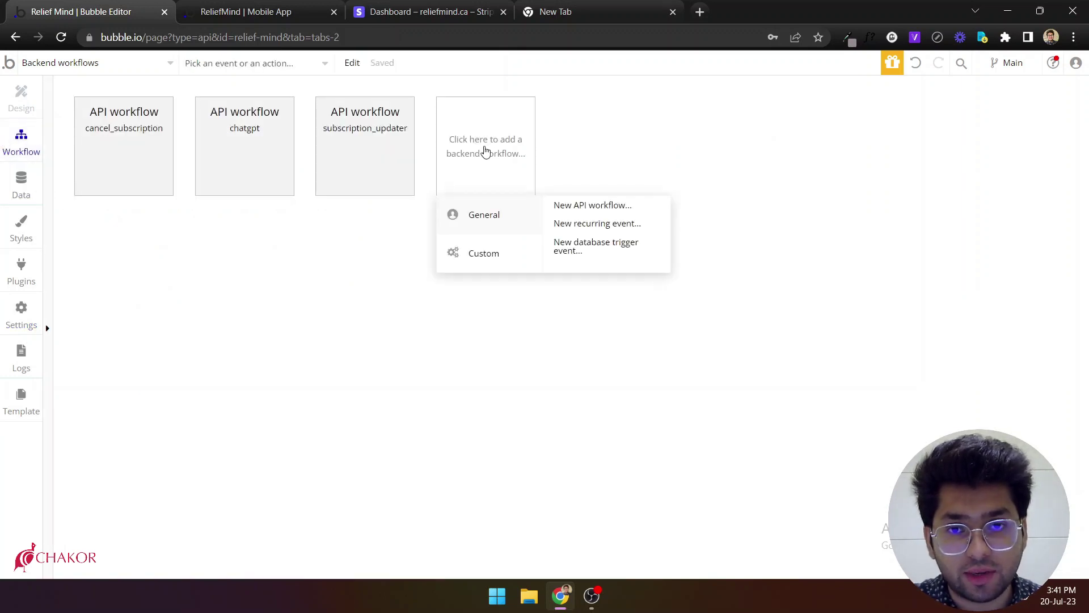
Create API workflow stripe_webhook detecting request data and copy its initialize URL.
click(579, 212)
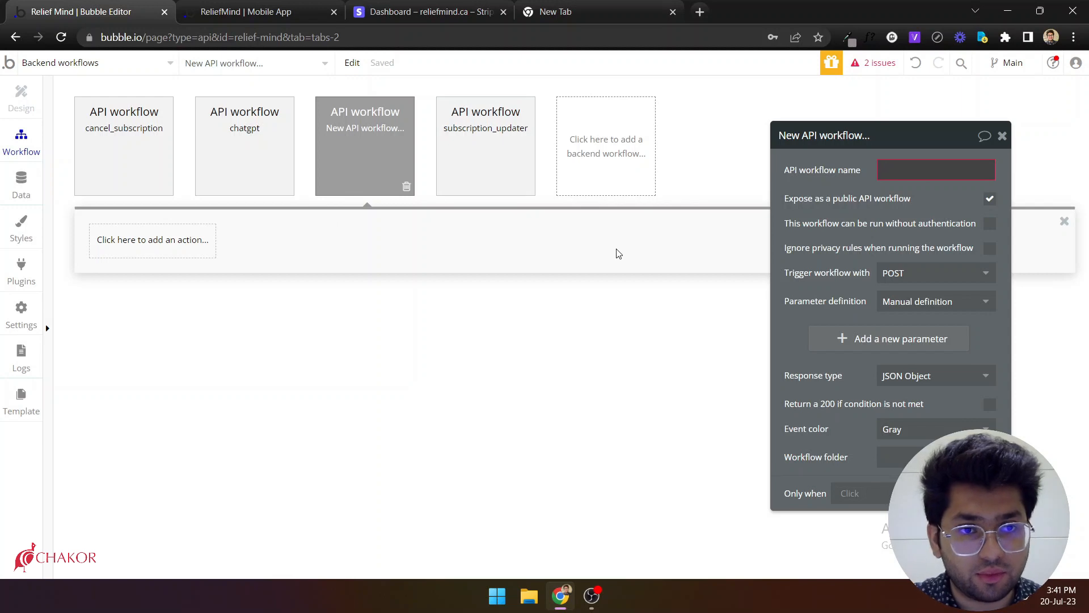
text(str)
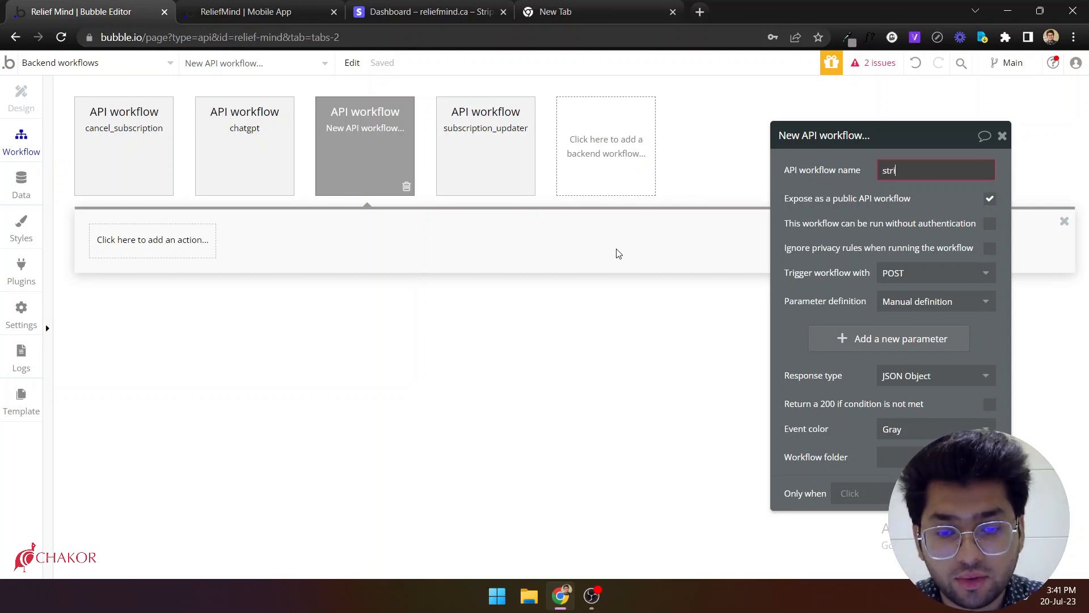
text(ipe)
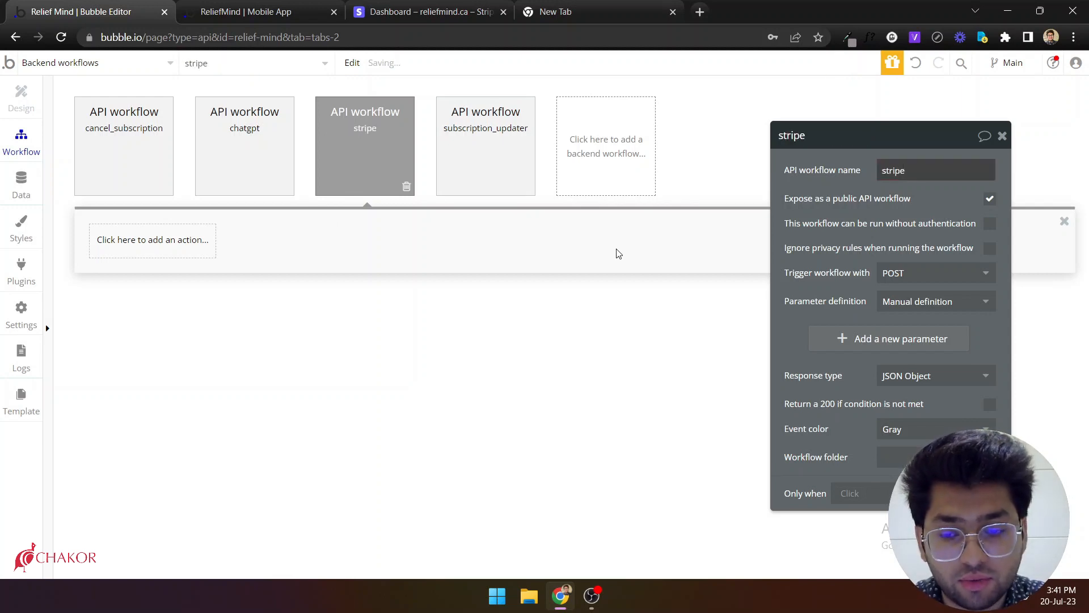
text(_web)
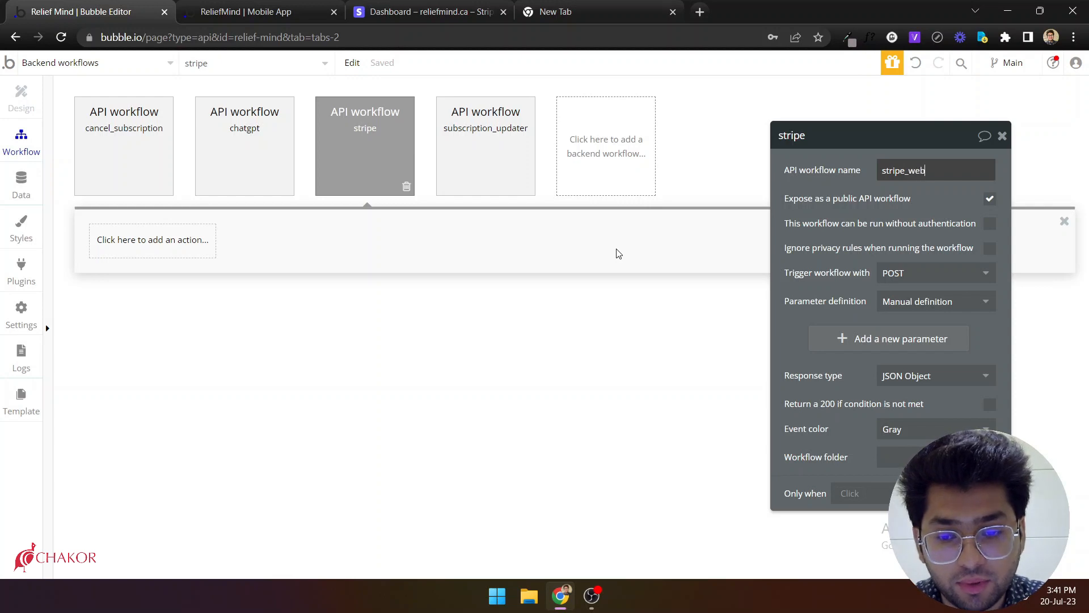
text(hook)
key(Return)
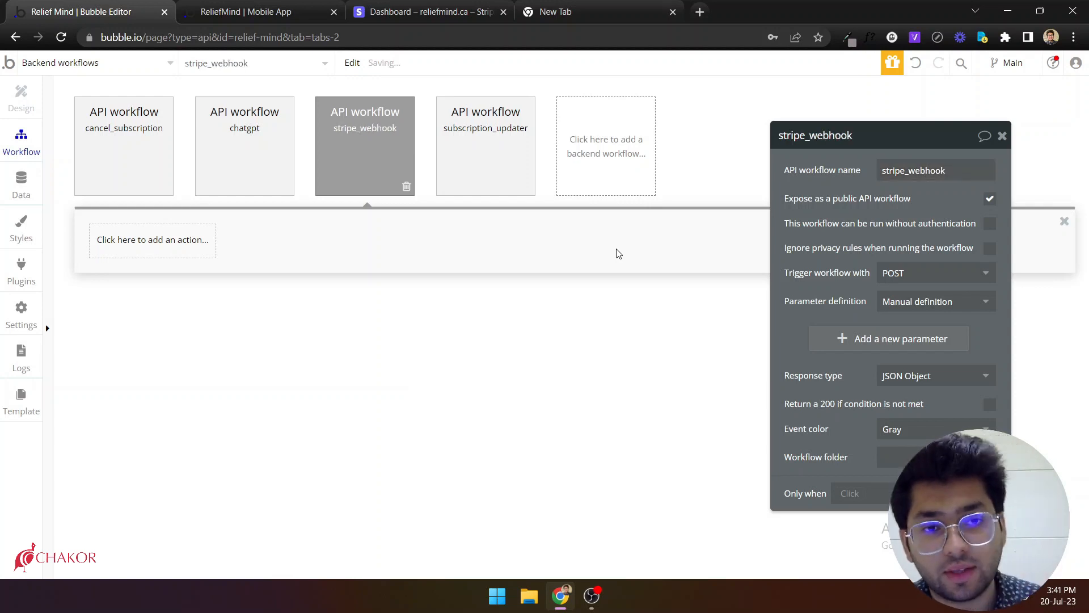
click(906, 304)
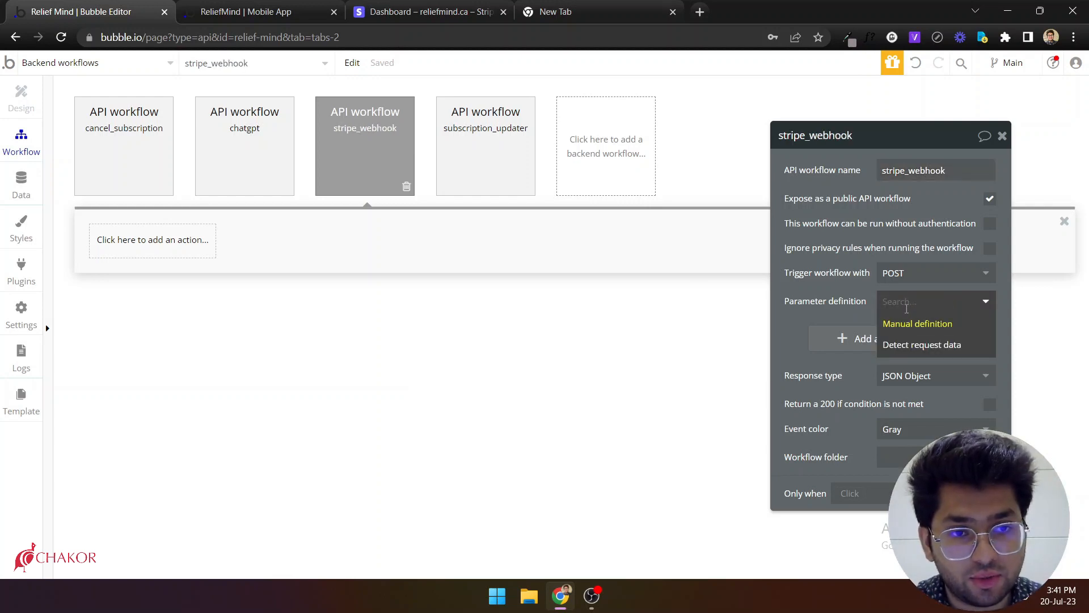
click(910, 349)
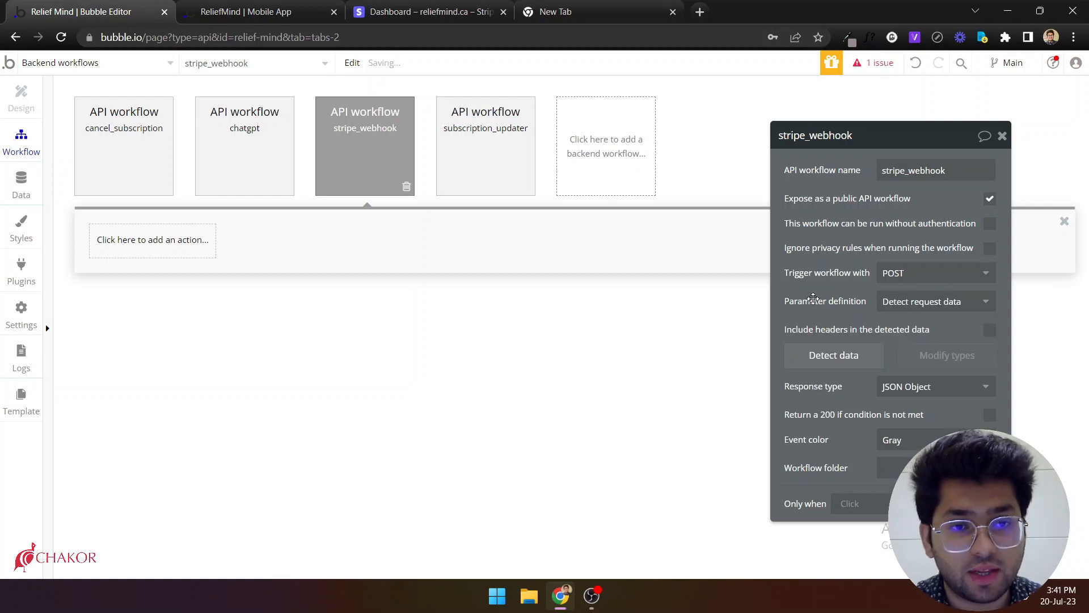
click(823, 361)
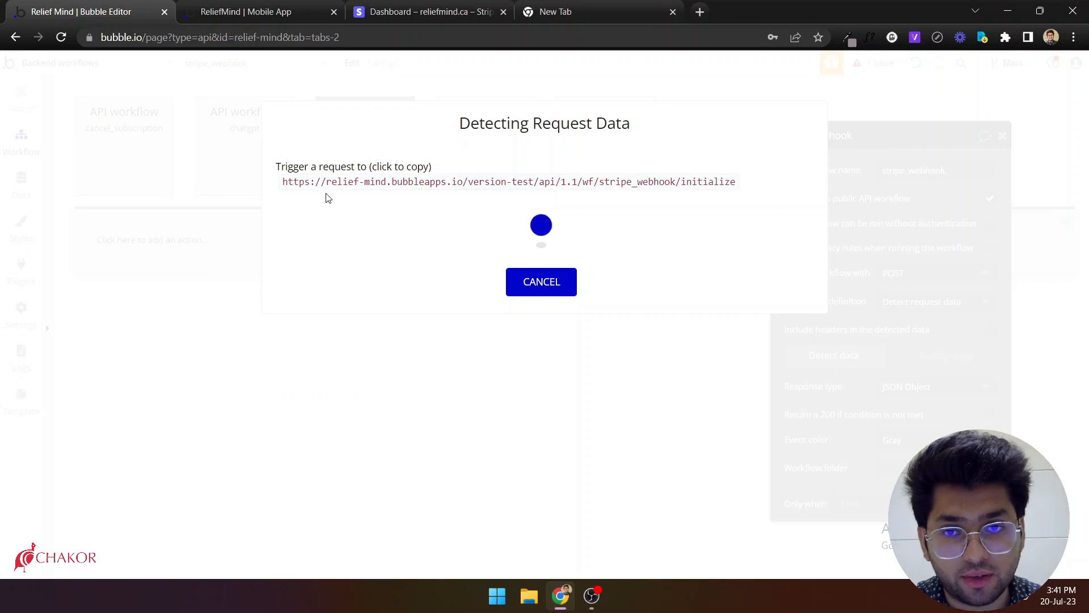
click(356, 189)
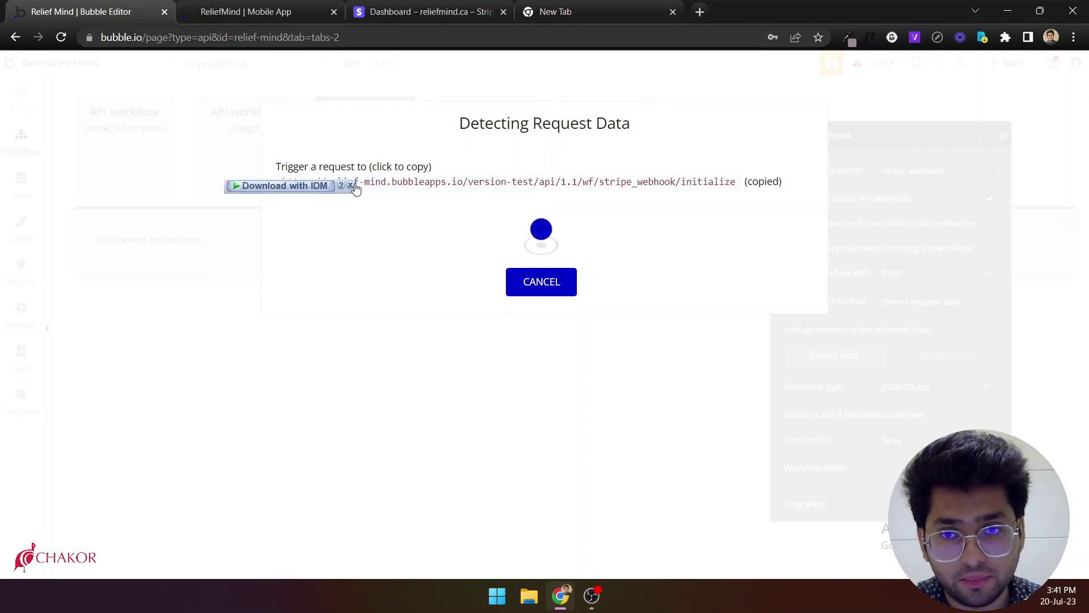
In Stripe's Developers > Webhooks, start adding a new test endpoint.
click(430, 12)
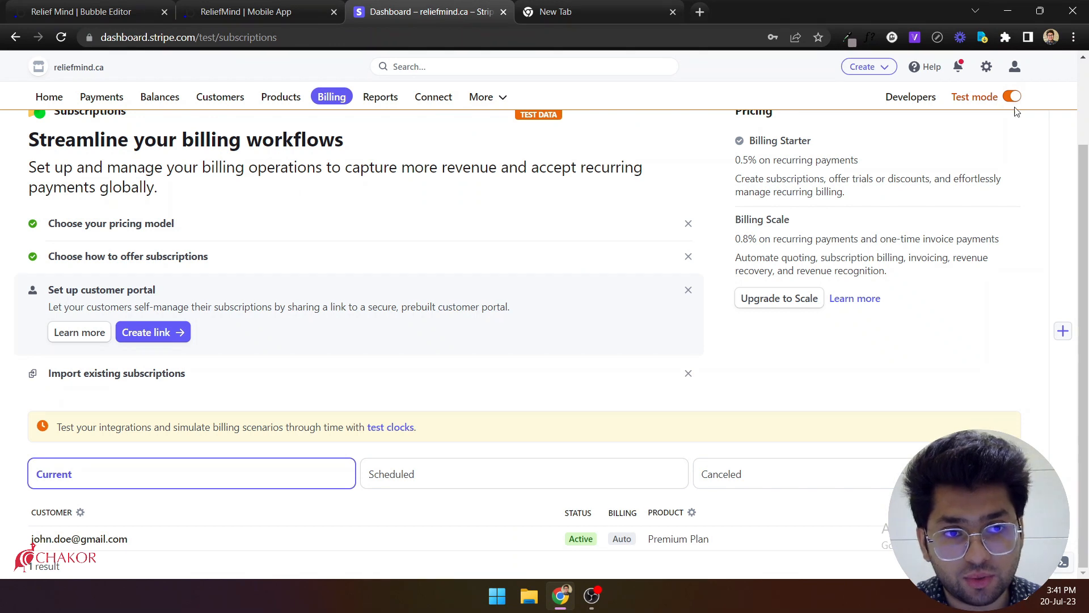
scroll(583, 189, up, 2)
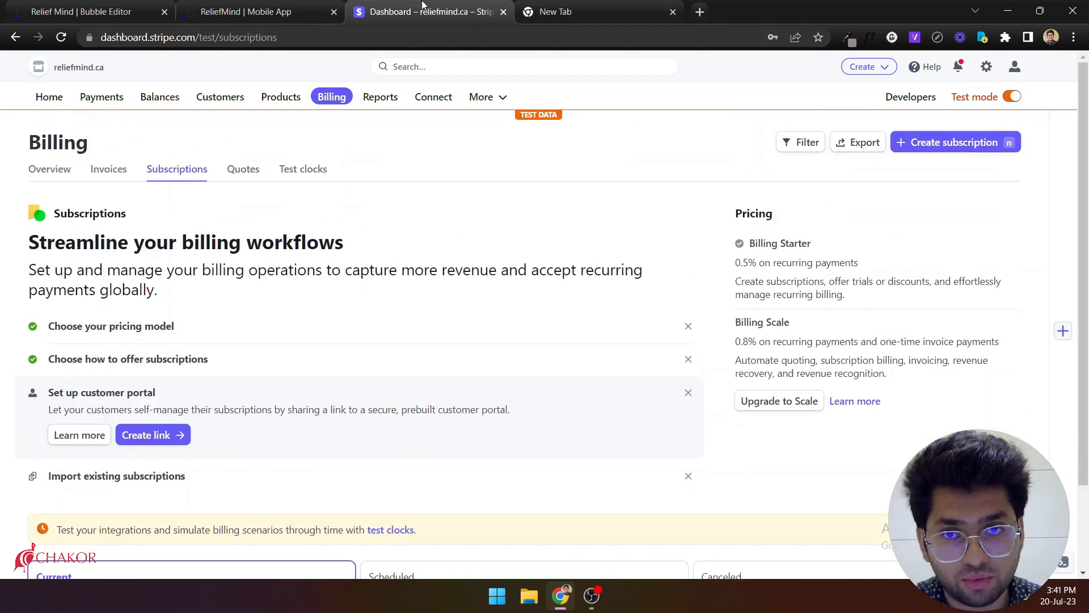
click(911, 95)
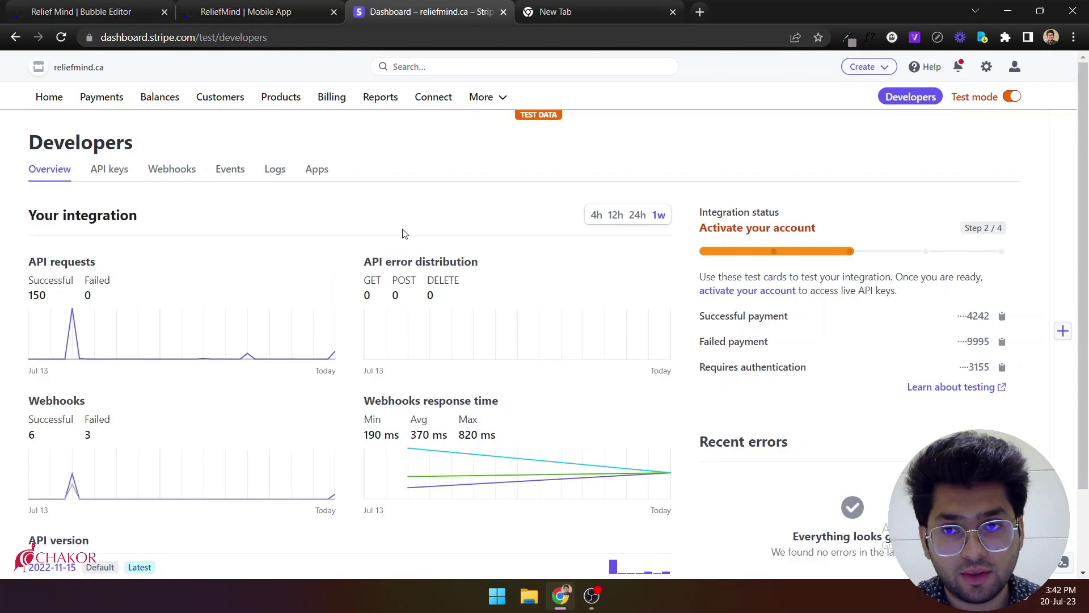
click(165, 168)
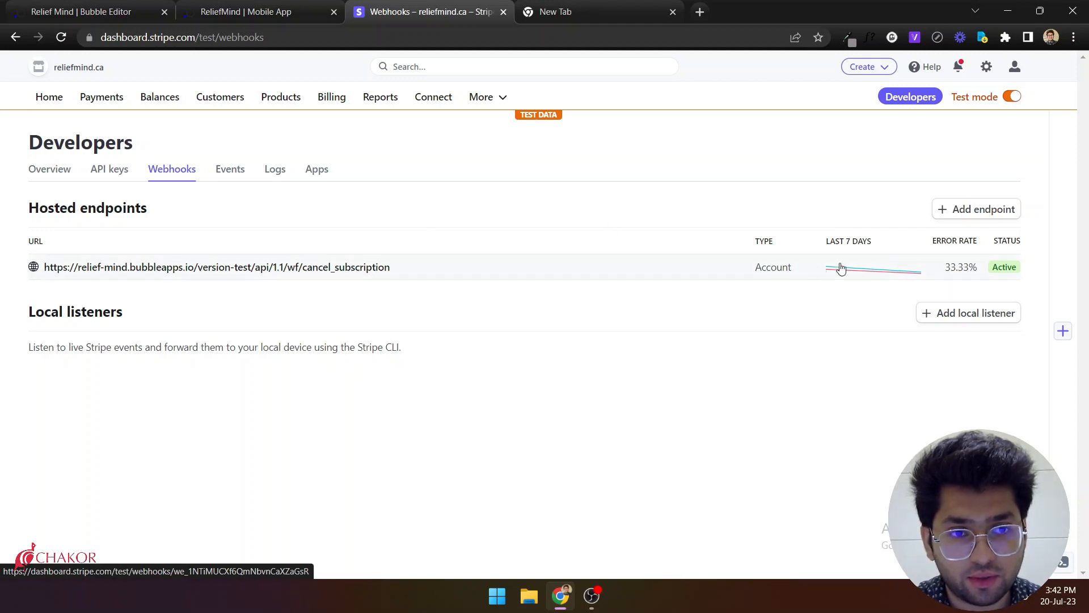
click(957, 217)
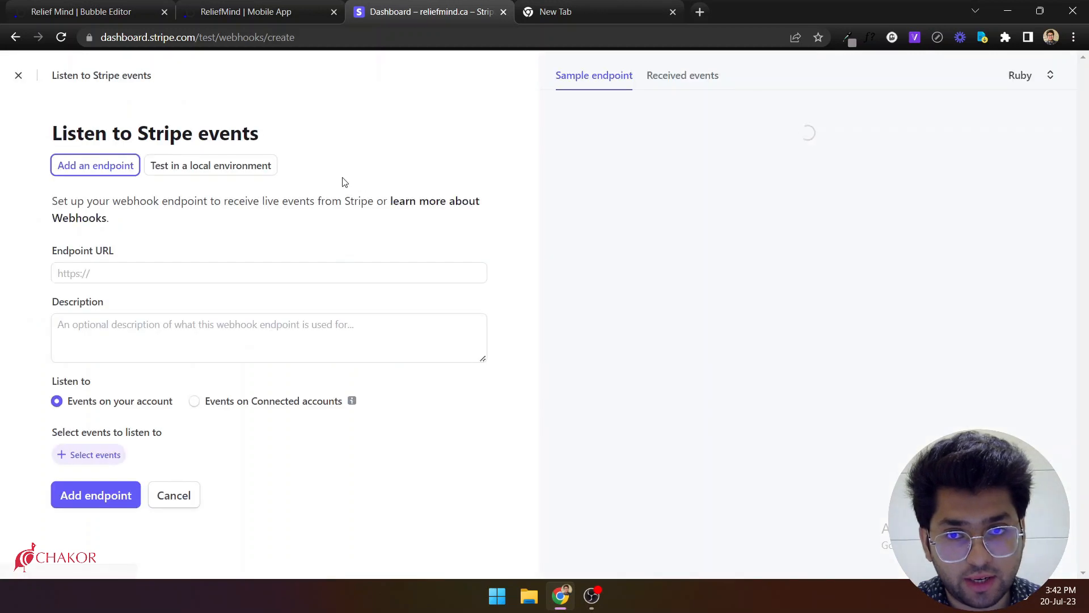
Paste the stripe_webhook initialize URL as endpoint URL and bring up the events list.
click(89, 273)
text(https://relief-mind.bubbleapps.io/version-test/api/1.1/wf/stripe_webhook/initialize)
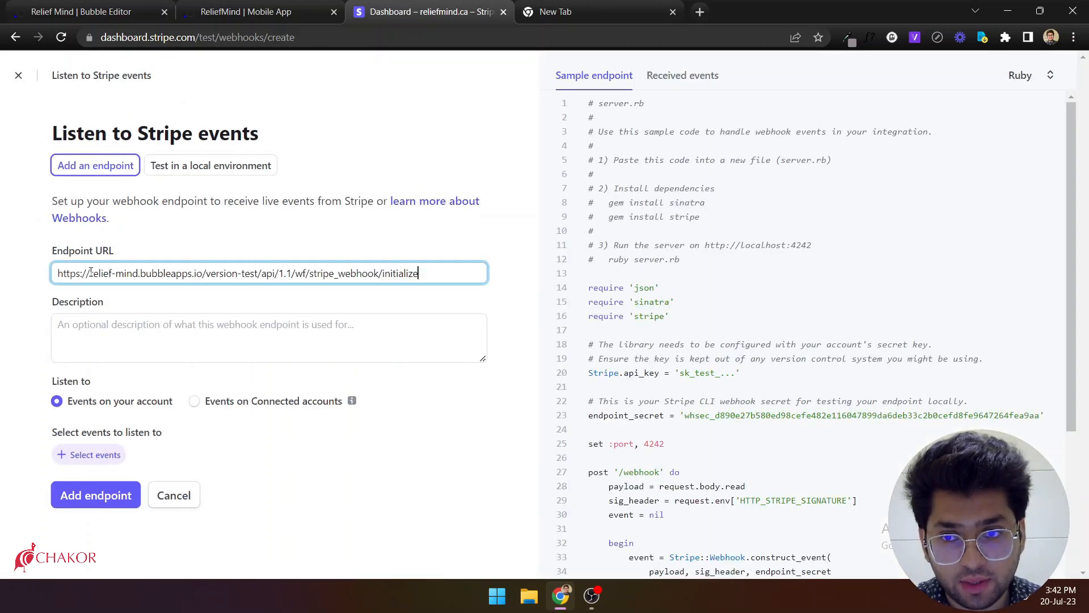
click(10, 280)
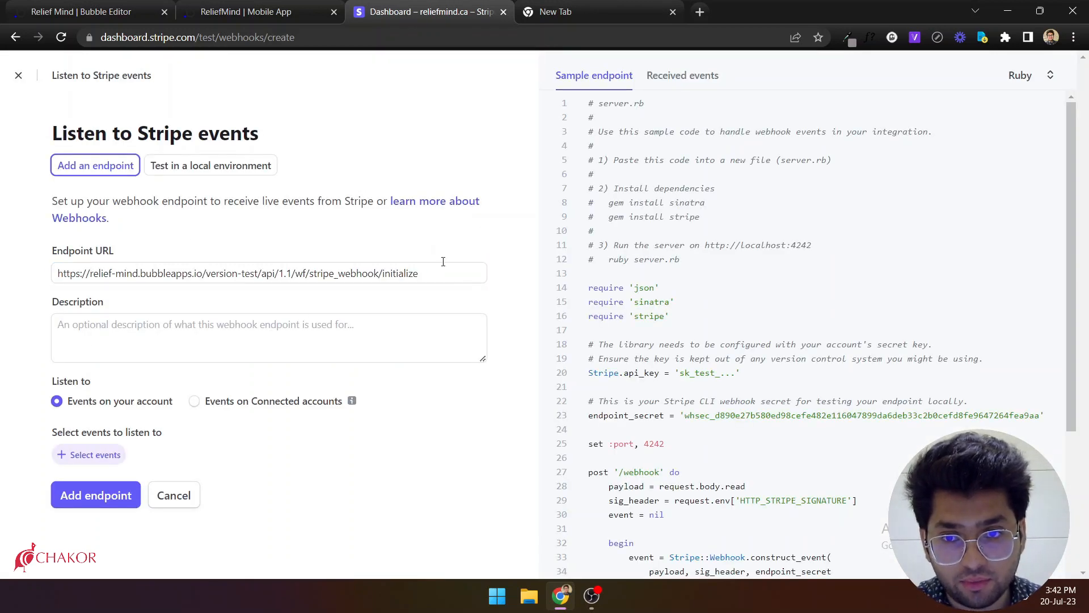
drag(442, 276, 384, 274)
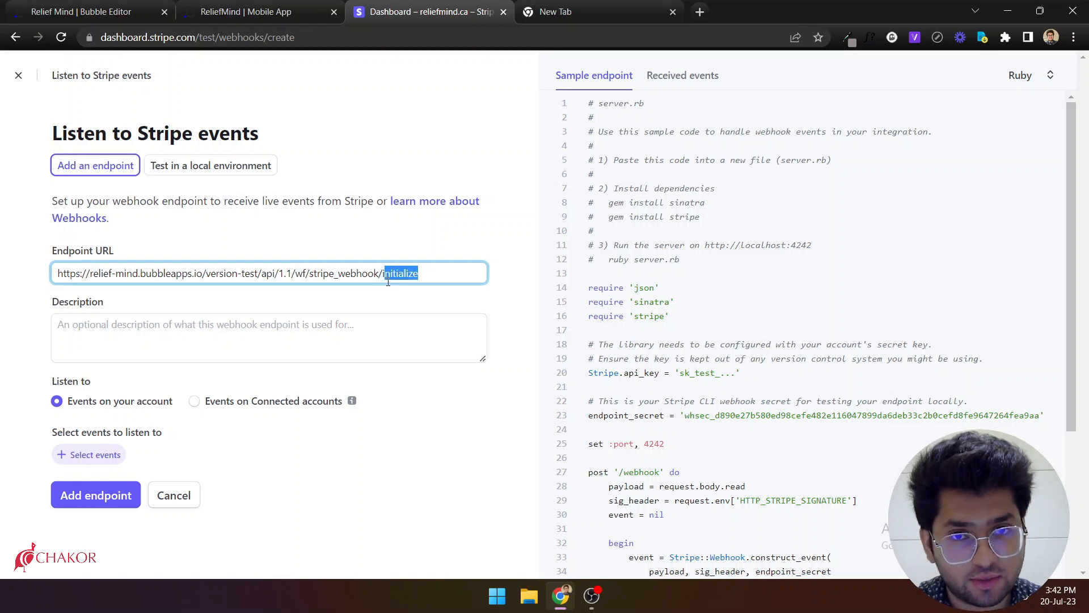
click(409, 243)
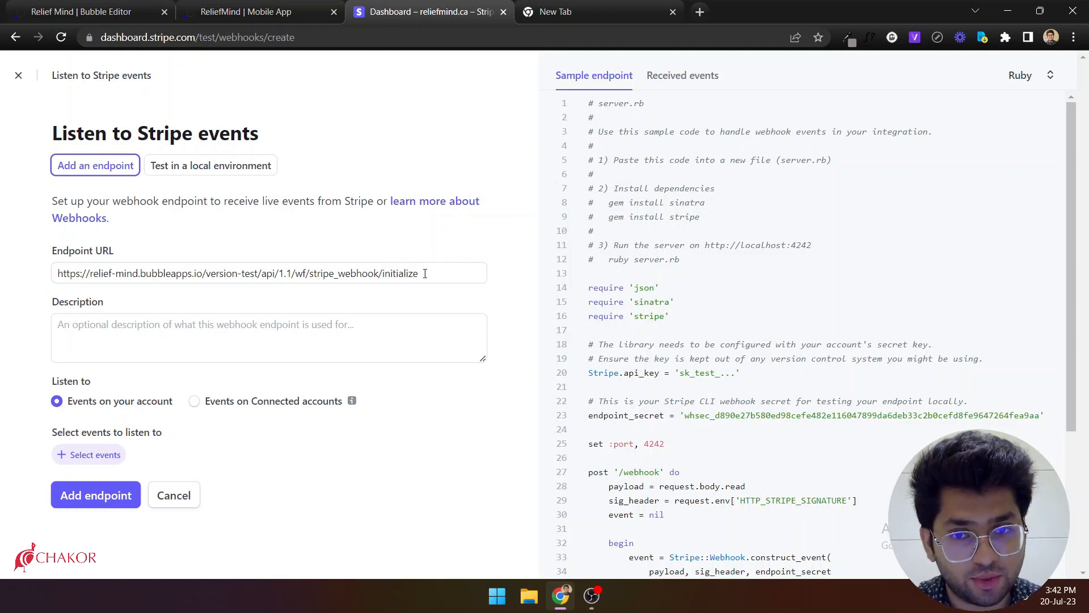
drag(425, 273, 383, 275)
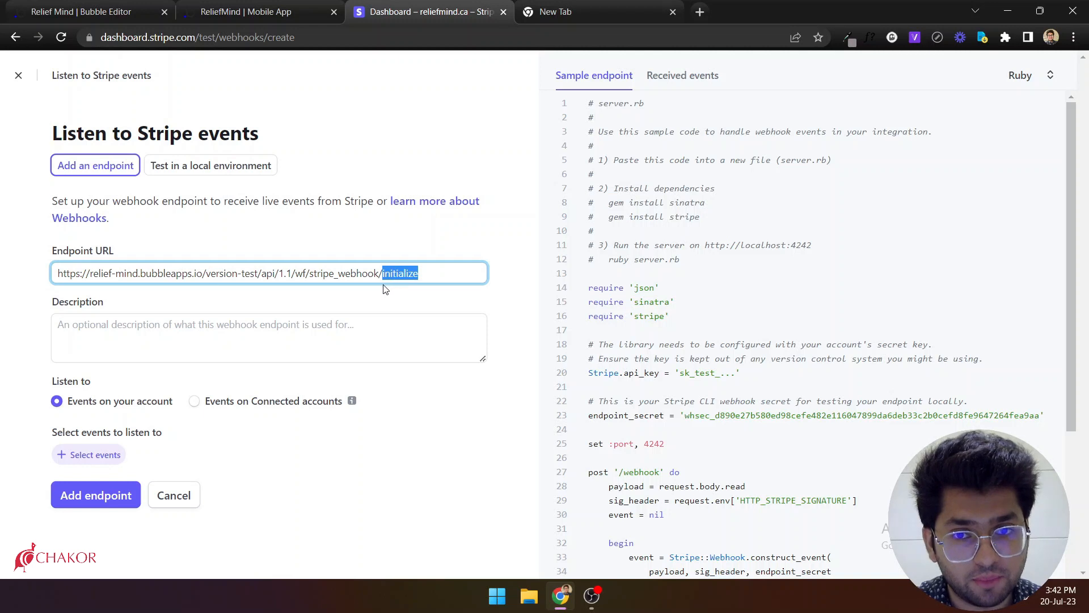
click(394, 251)
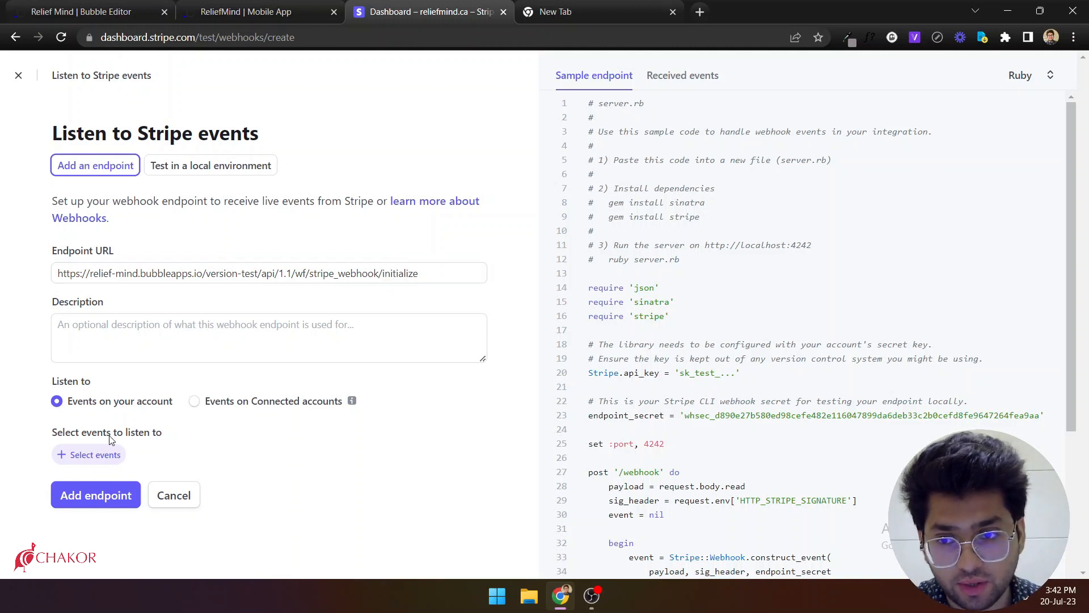
click(88, 454)
Add subscription_schedule.canceled and customer.subscription.deleted events to the endpoint.
click(99, 170)
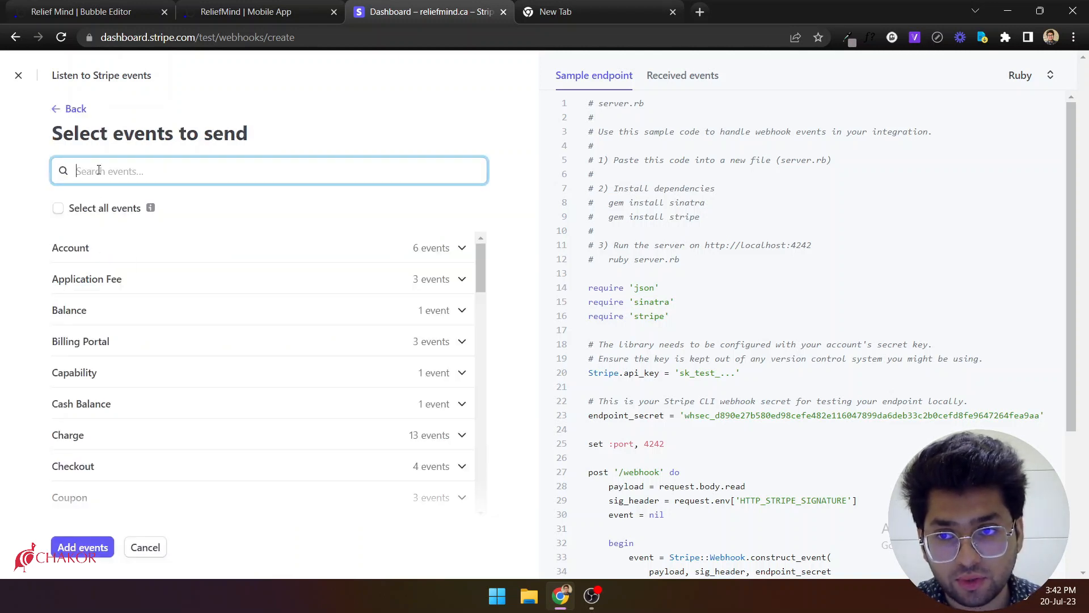
text(cancel)
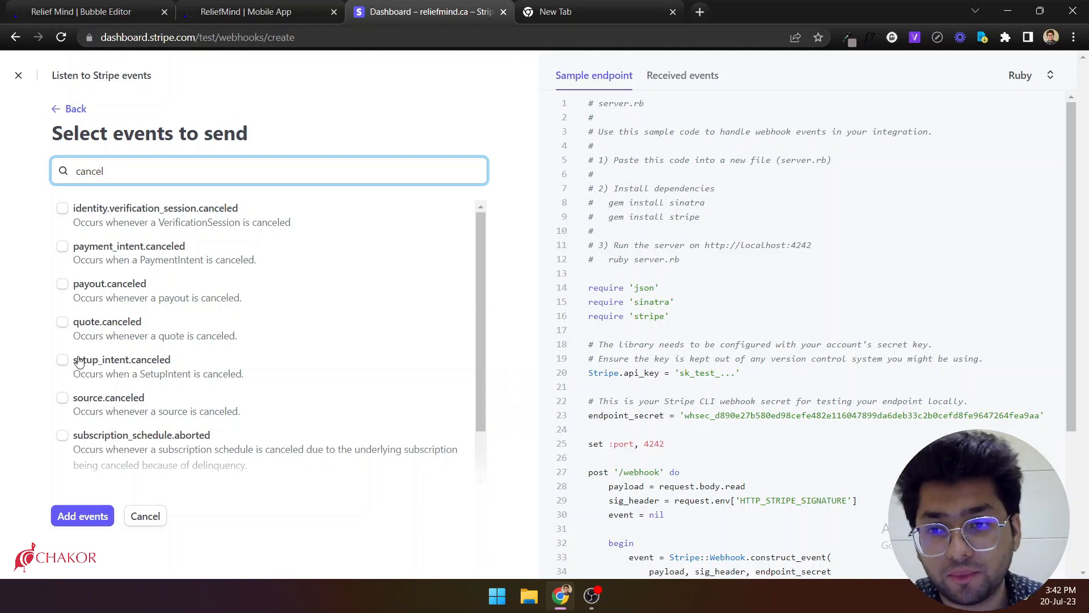
scroll(81, 361, down, 2)
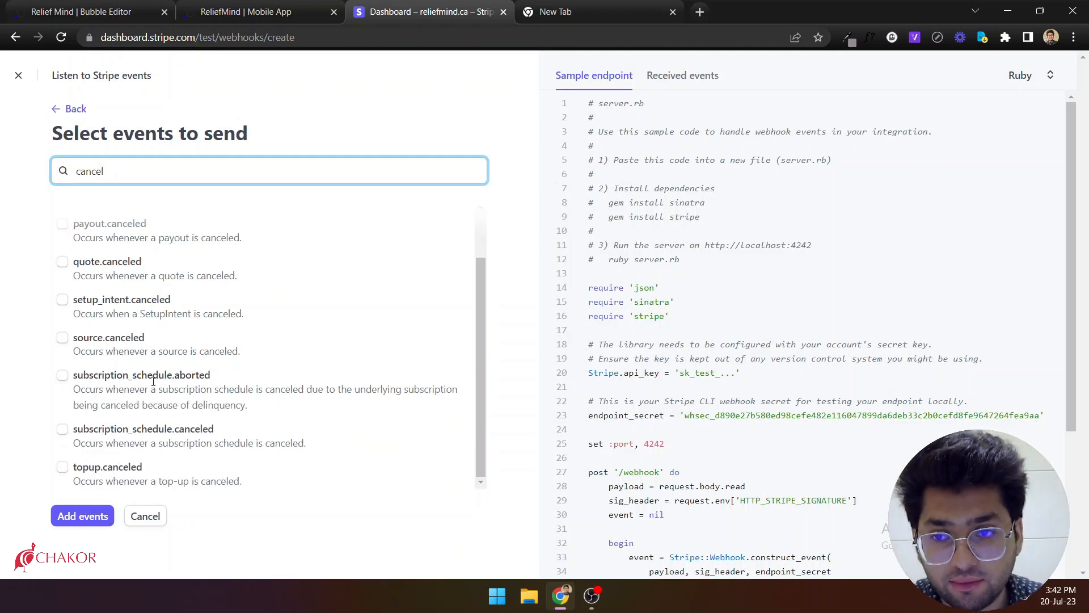
click(63, 430)
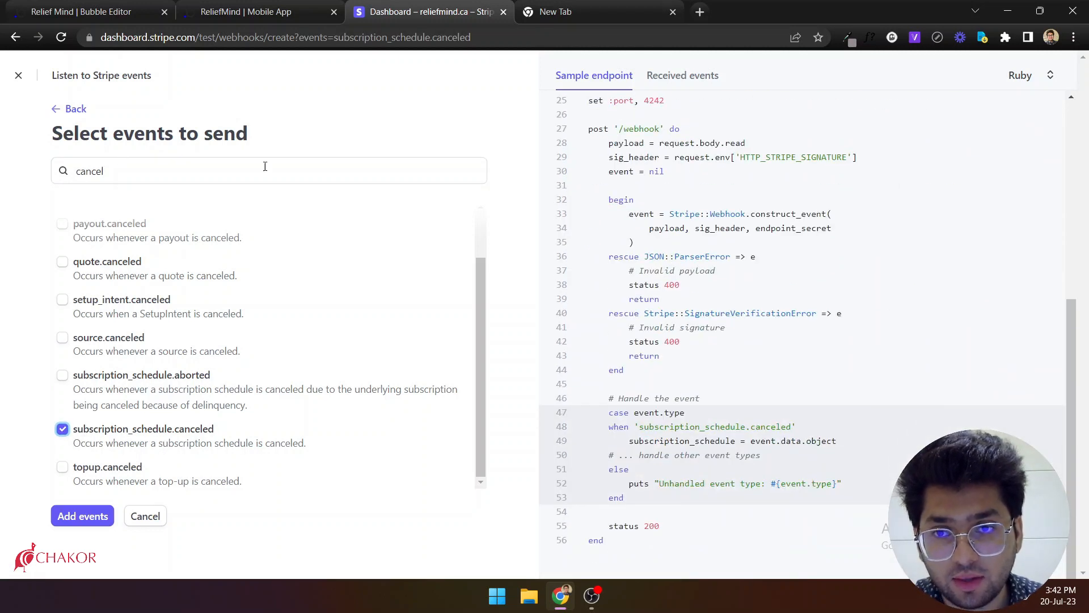
double_click(478, 168)
key(BackSpace)
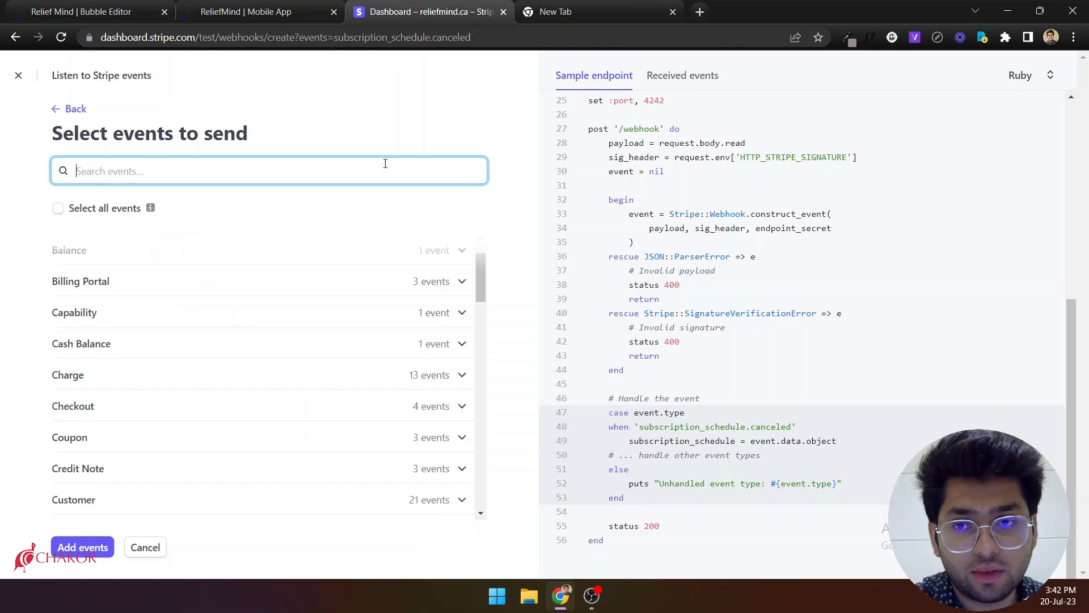
scroll(111, 295, down, 3)
scroll(111, 294, up, 3)
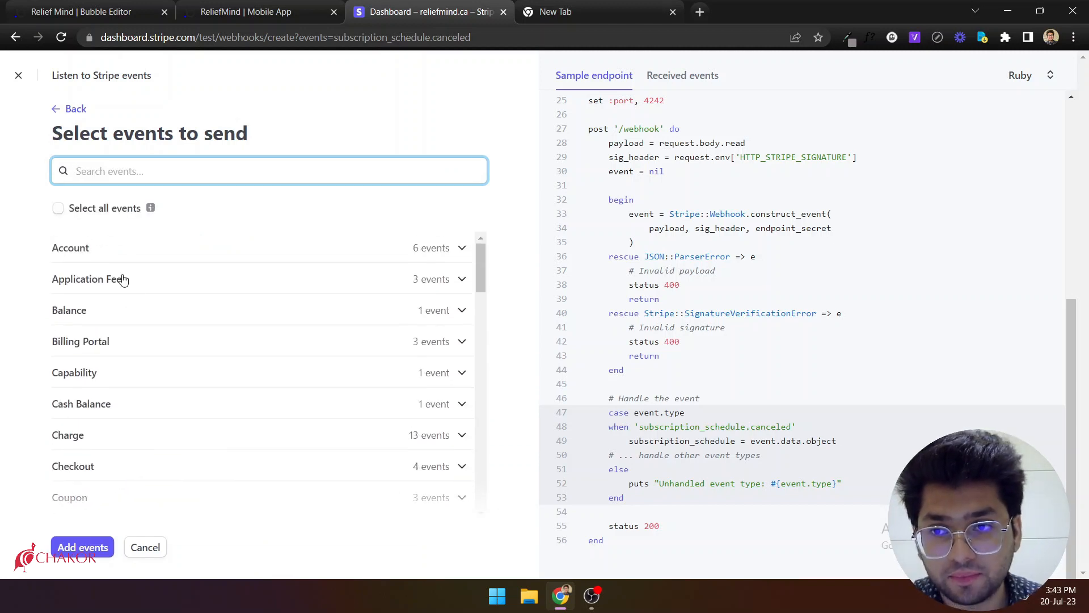
text(sub)
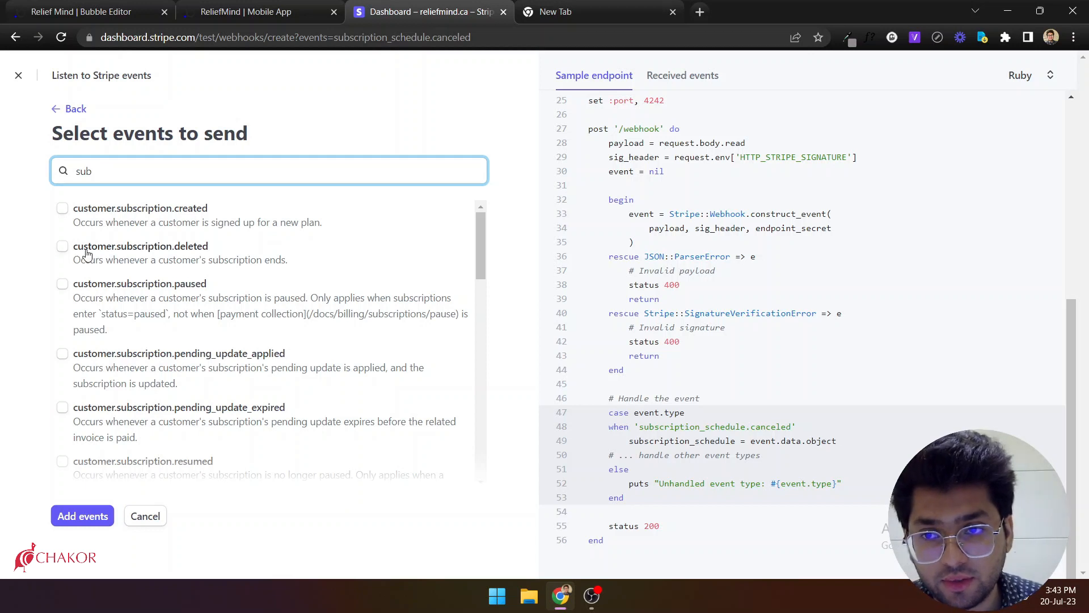
click(61, 249)
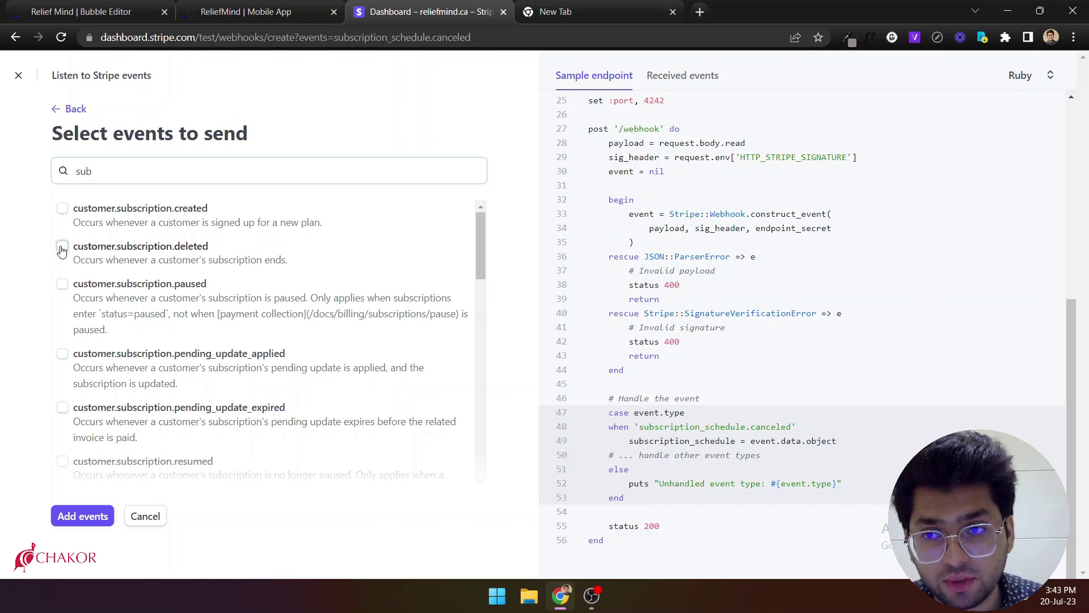
click(85, 517)
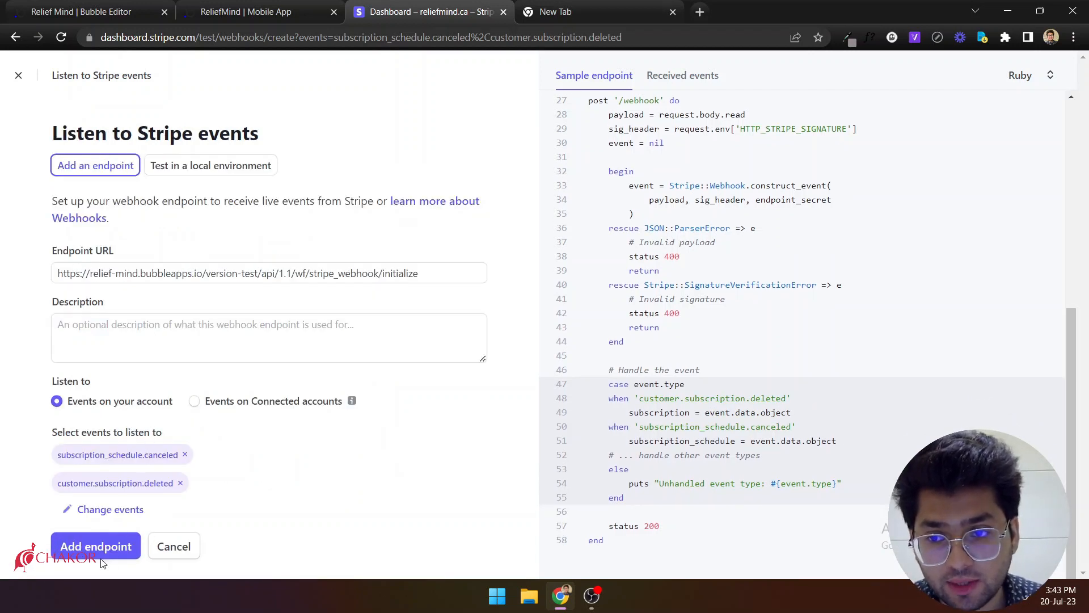
Create the webhook endpoint, then go to the Billing overview.
click(106, 545)
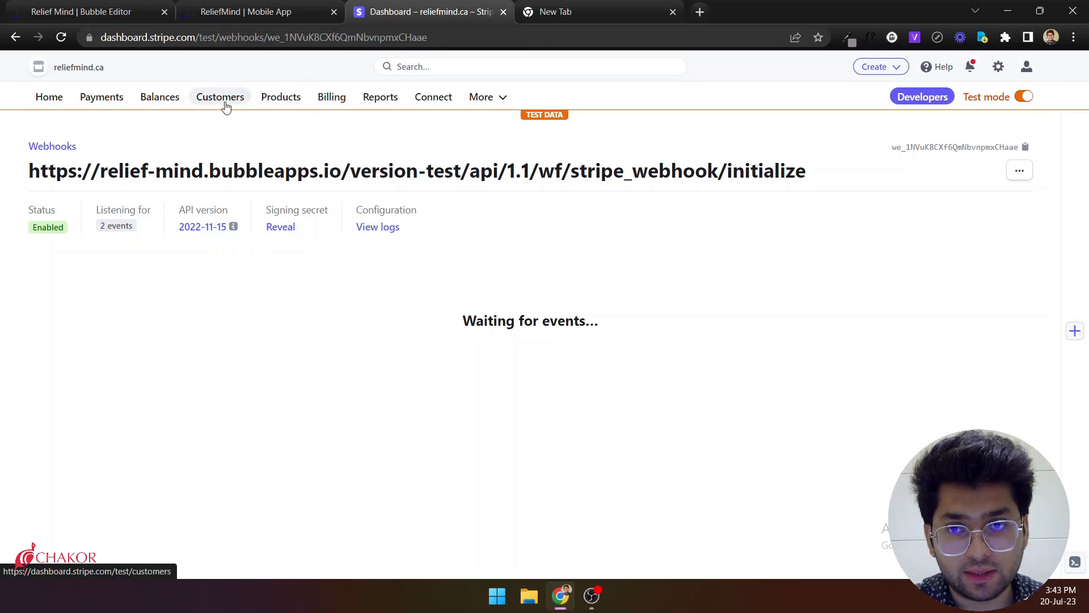
click(328, 97)
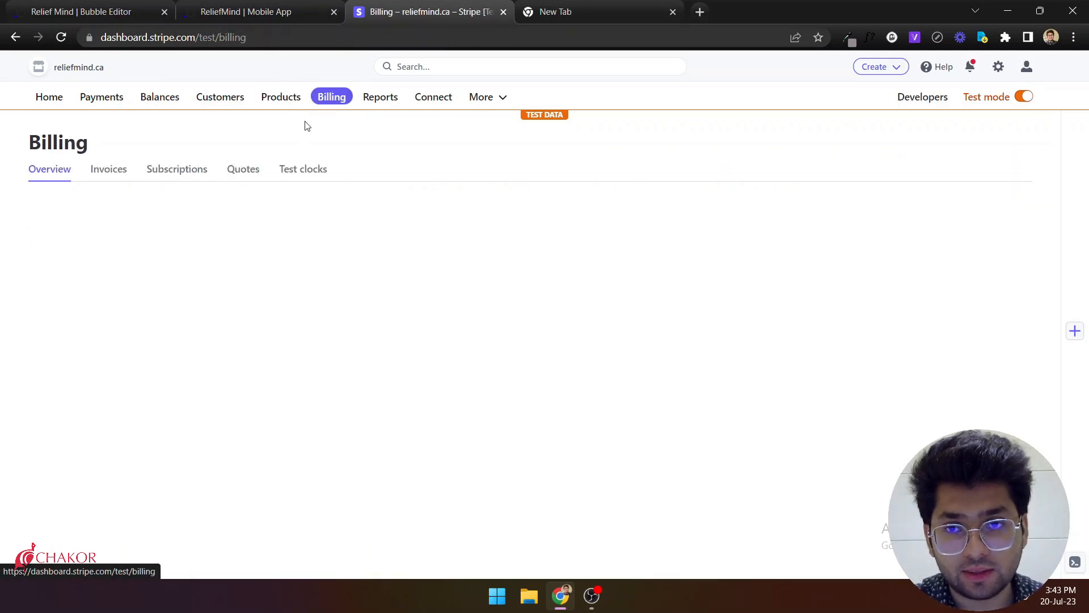
View the test subscriptions under Billing.
click(173, 169)
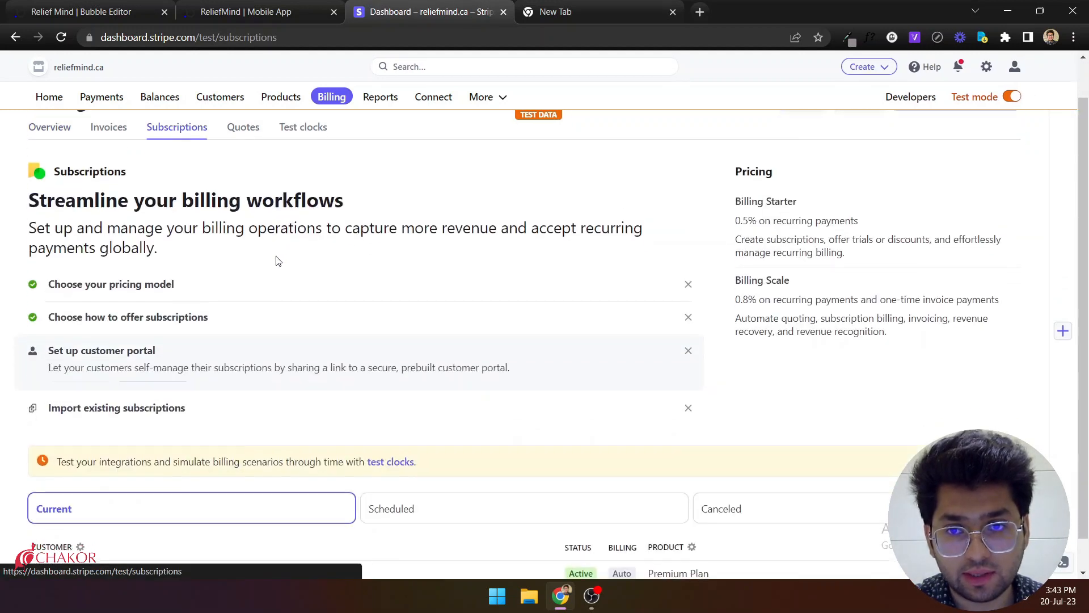
scroll(299, 289, down, 1)
Check Bubble's data detection is waiting, then cancel the Premium Plan subscription immediately with no refund.
click(80, 10)
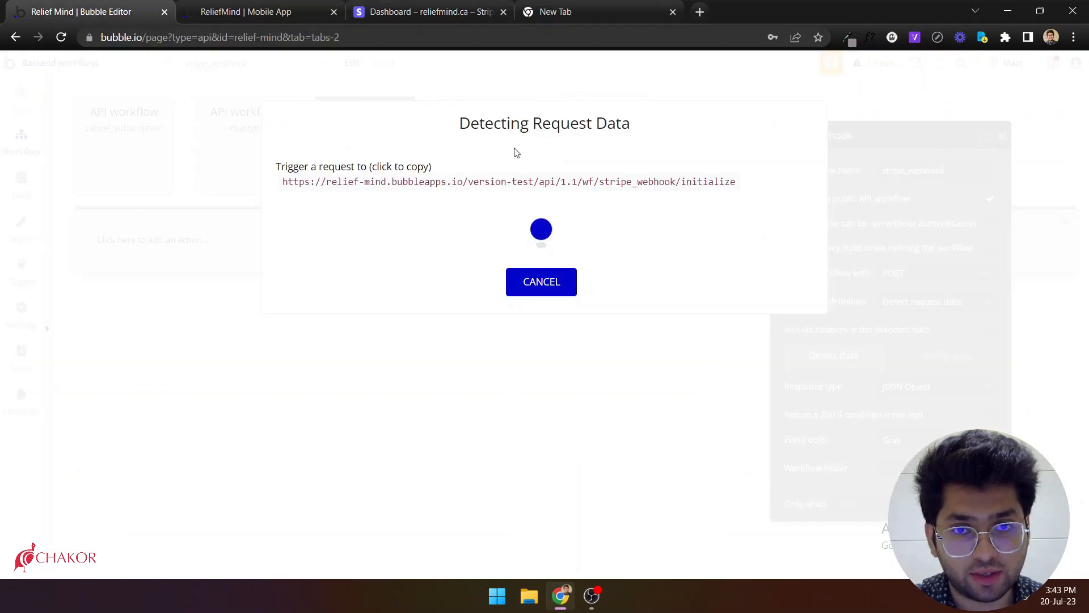
click(423, 6)
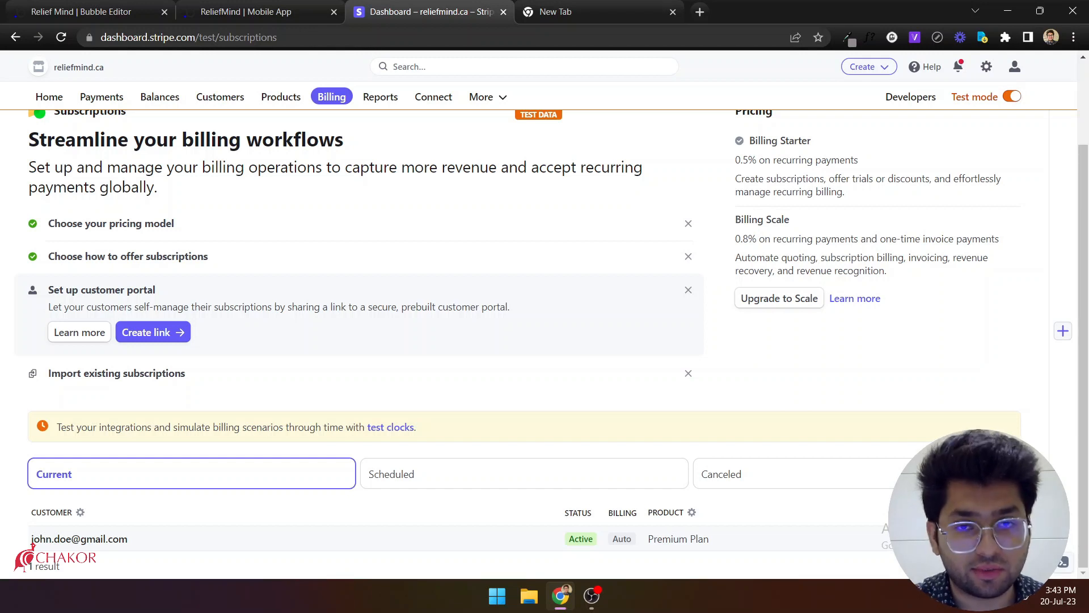
click(81, 12)
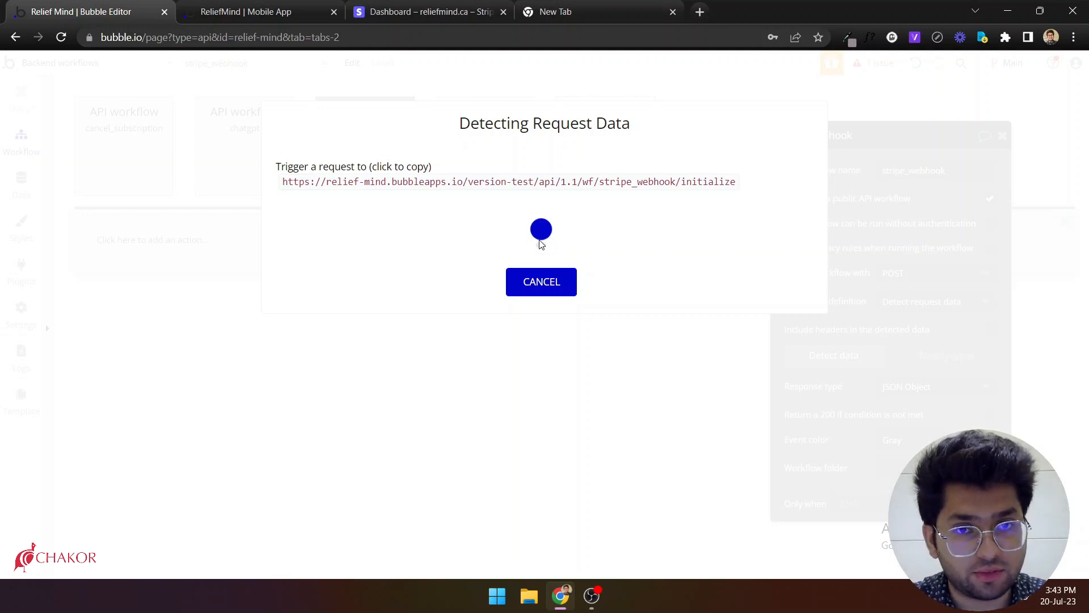
click(442, 8)
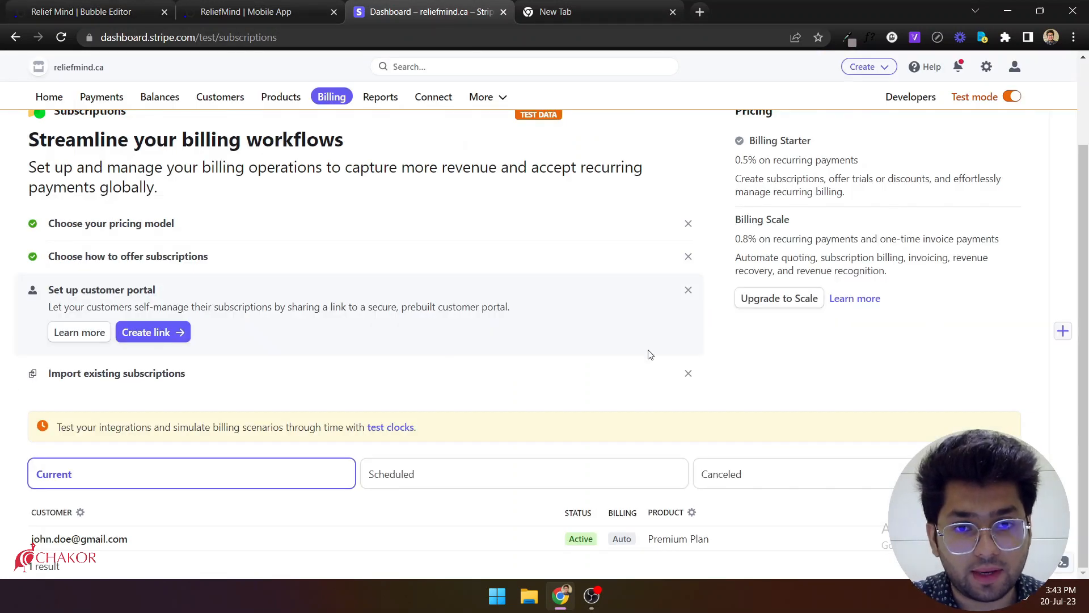
click(1013, 539)
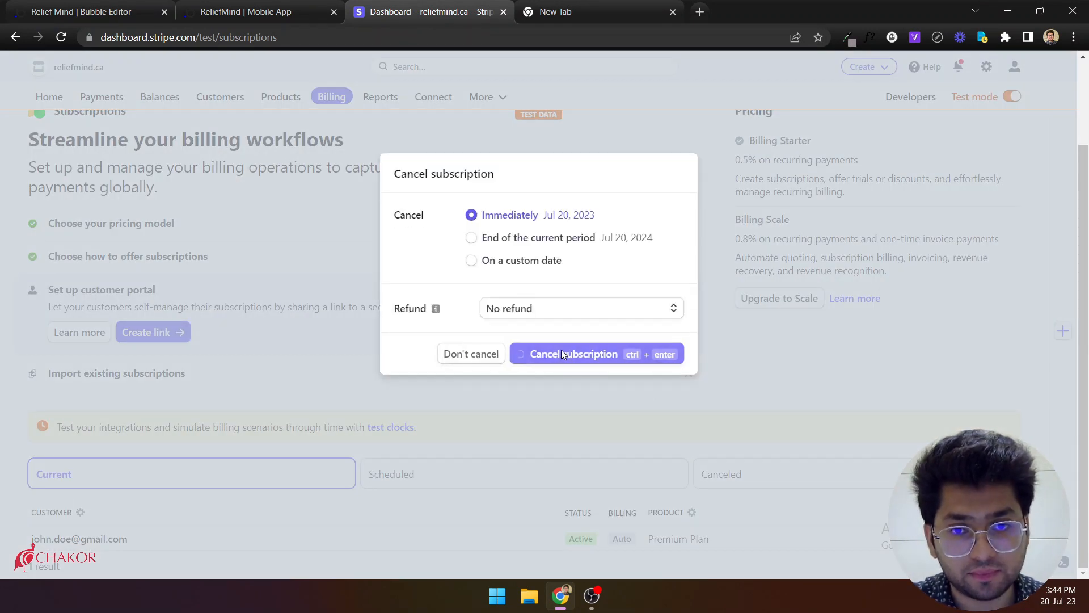
click(561, 351)
Review the detected customer.subscription.deleted data, view it raw, and save it as request data.
click(73, 8)
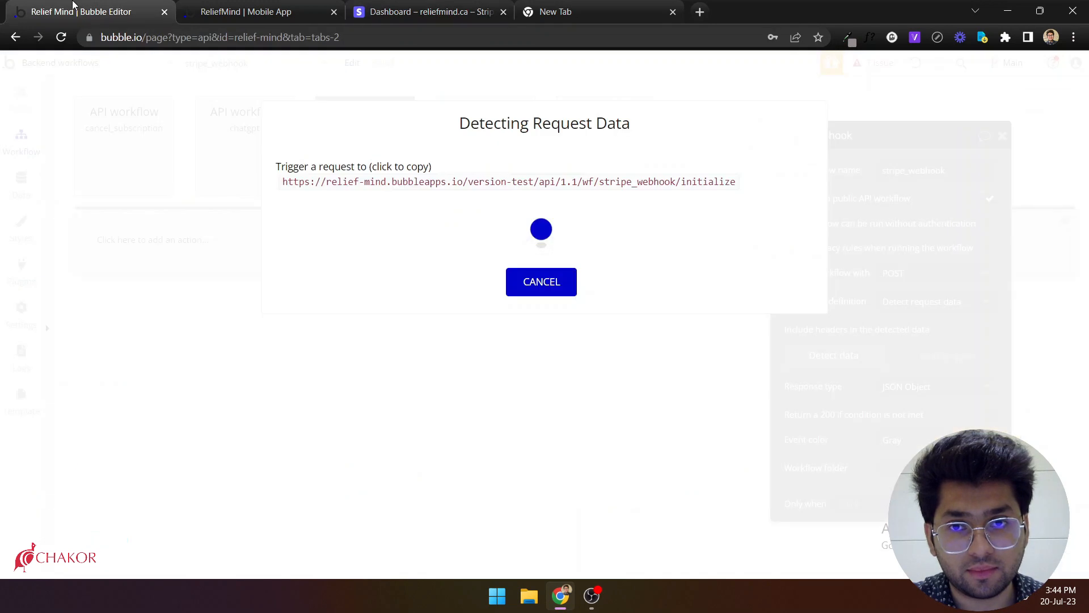
scroll(586, 363, down, 2)
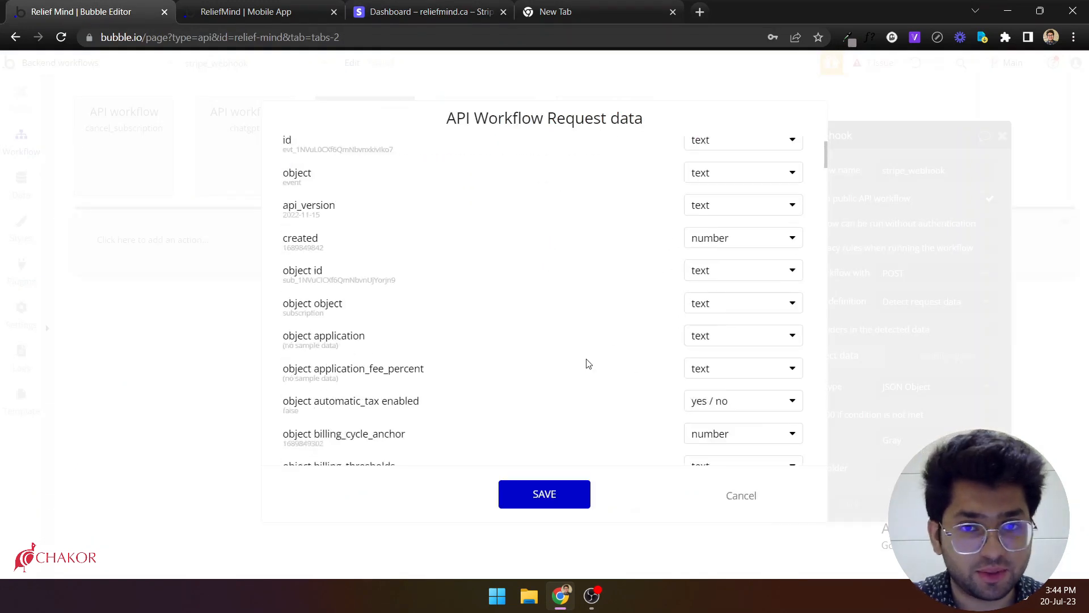
scroll(567, 316, down, 3)
scroll(468, 319, down, 3)
scroll(392, 313, down, 3)
scroll(393, 314, down, 5)
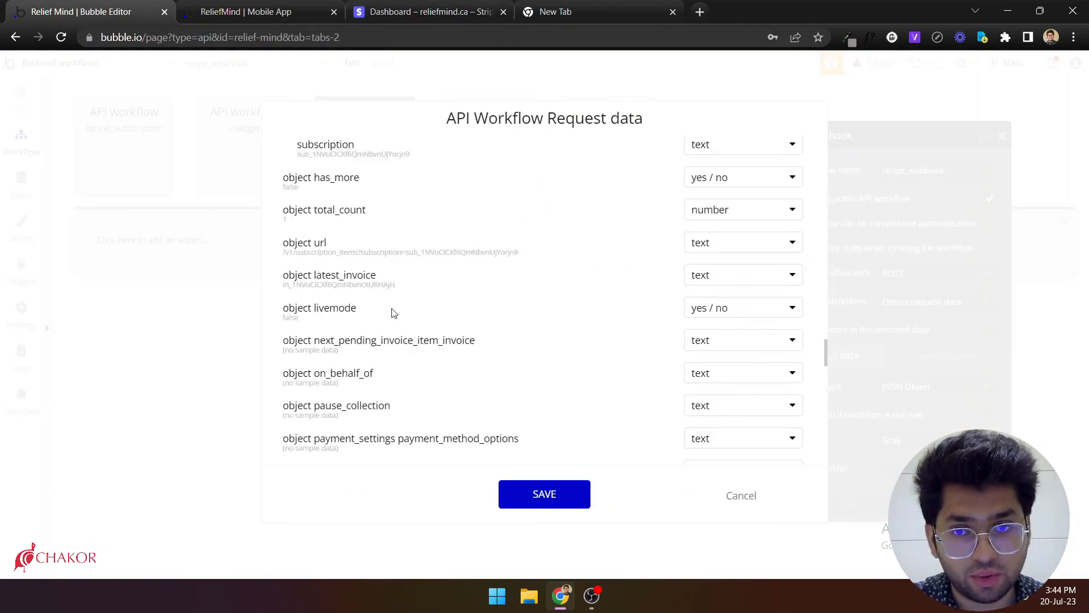
scroll(393, 313, down, 5)
scroll(392, 314, down, 5)
scroll(392, 313, down, 3)
scroll(391, 312, down, 5)
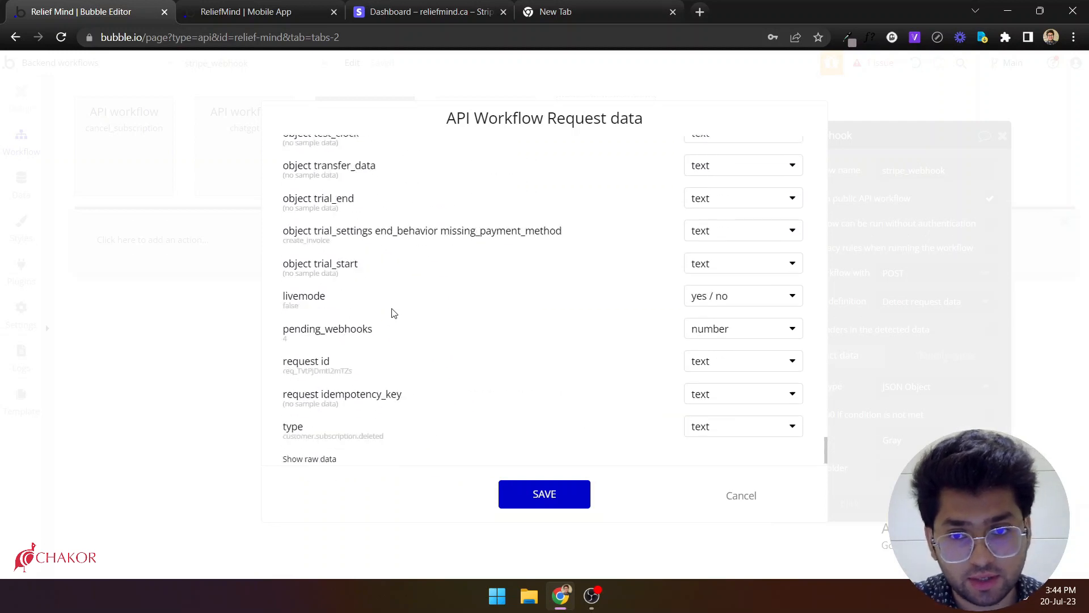
scroll(409, 341, down, 1)
click(315, 442)
scroll(419, 326, down, 5)
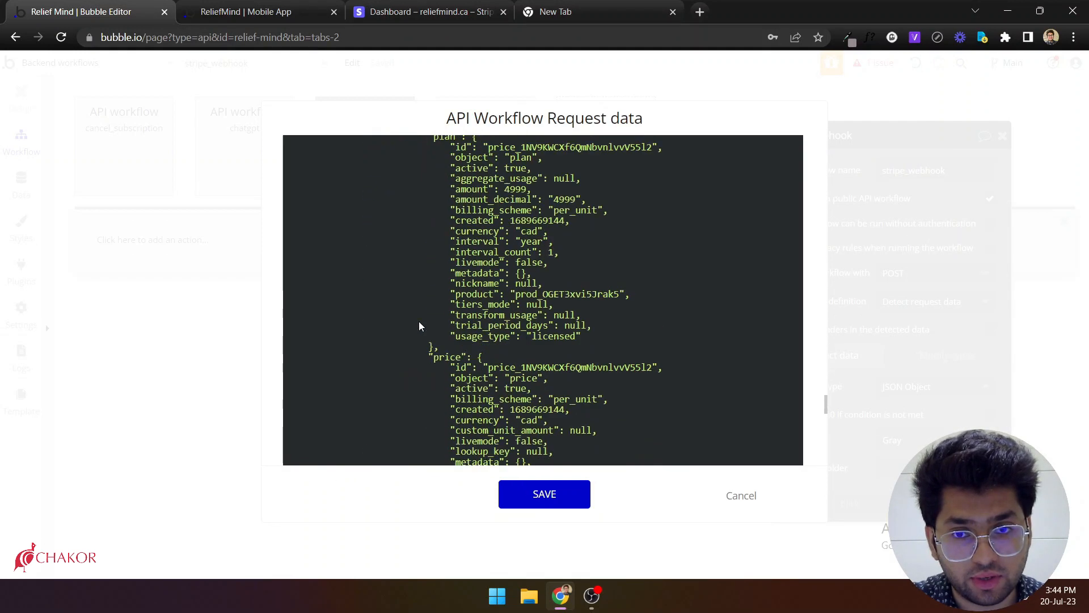
scroll(421, 322, down, 5)
click(565, 498)
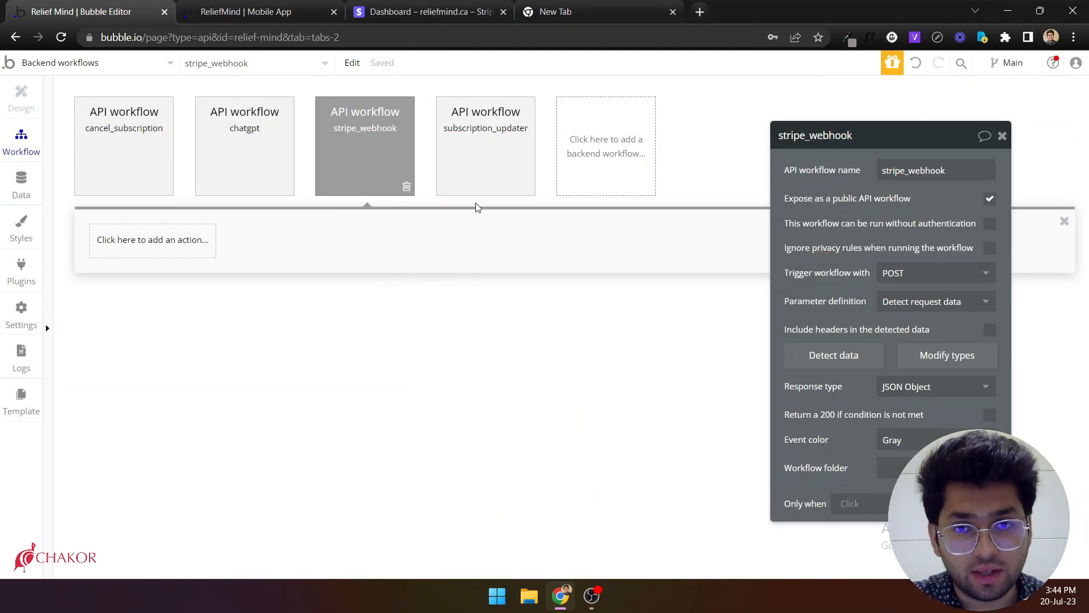
Add a 'Make changes to thing' action whose thing is a Search for Users.
click(139, 240)
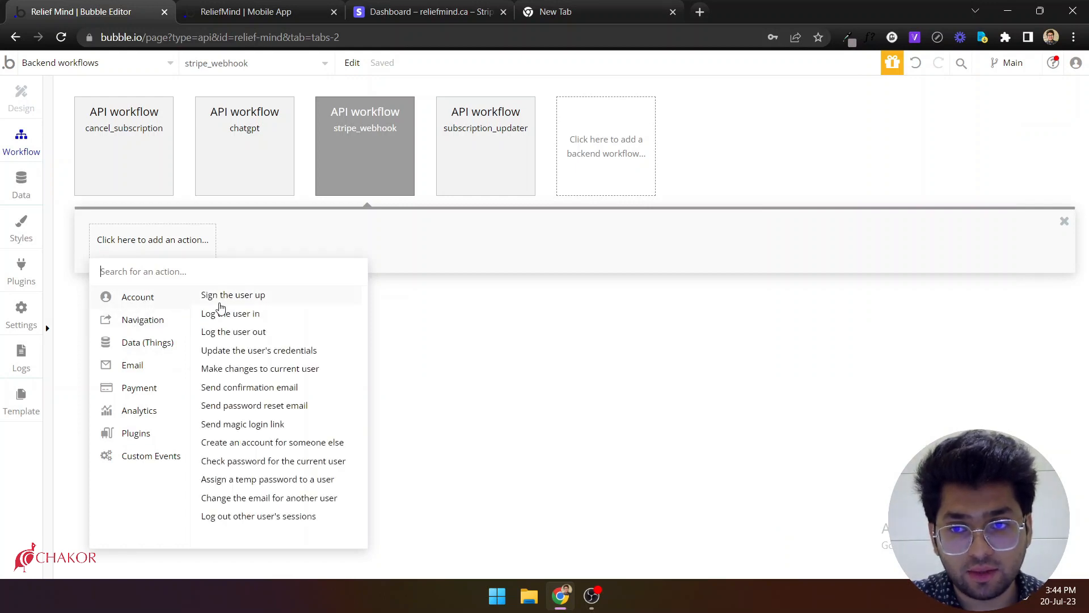
text(mak)
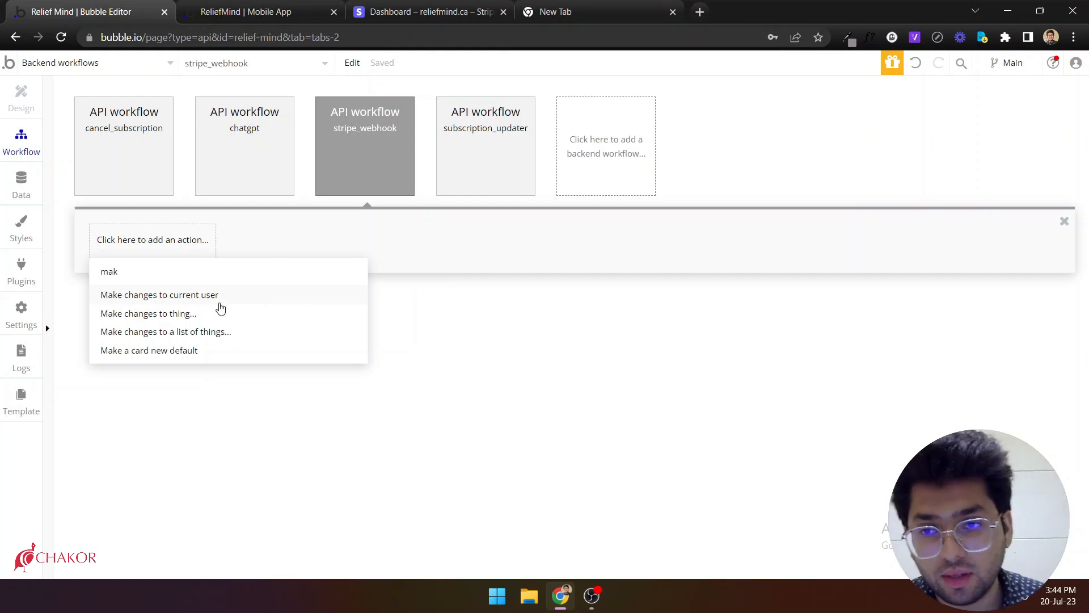
click(174, 317)
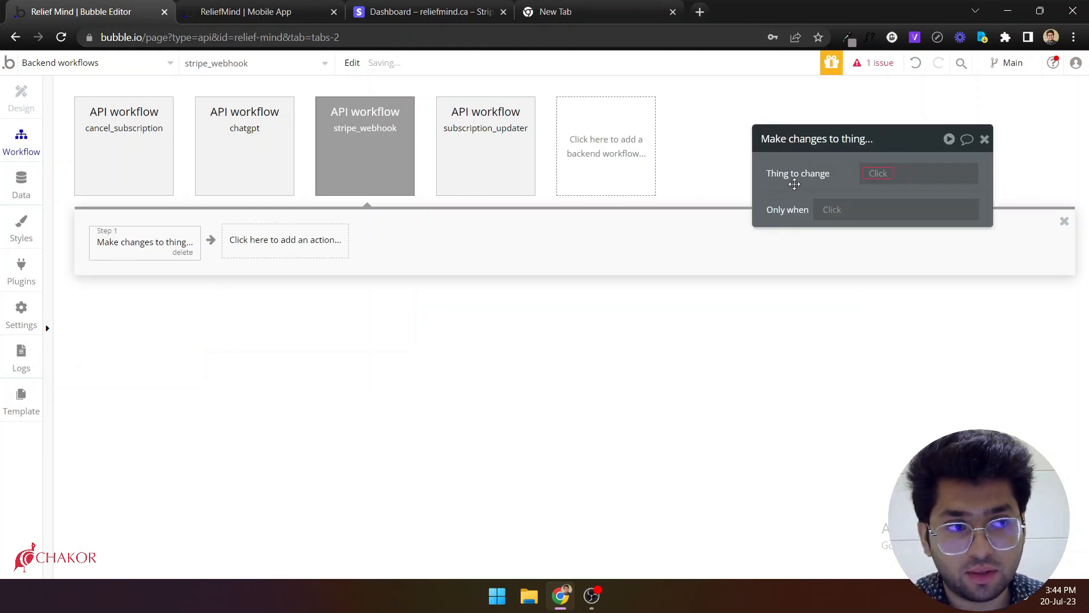
click(807, 189)
click(805, 227)
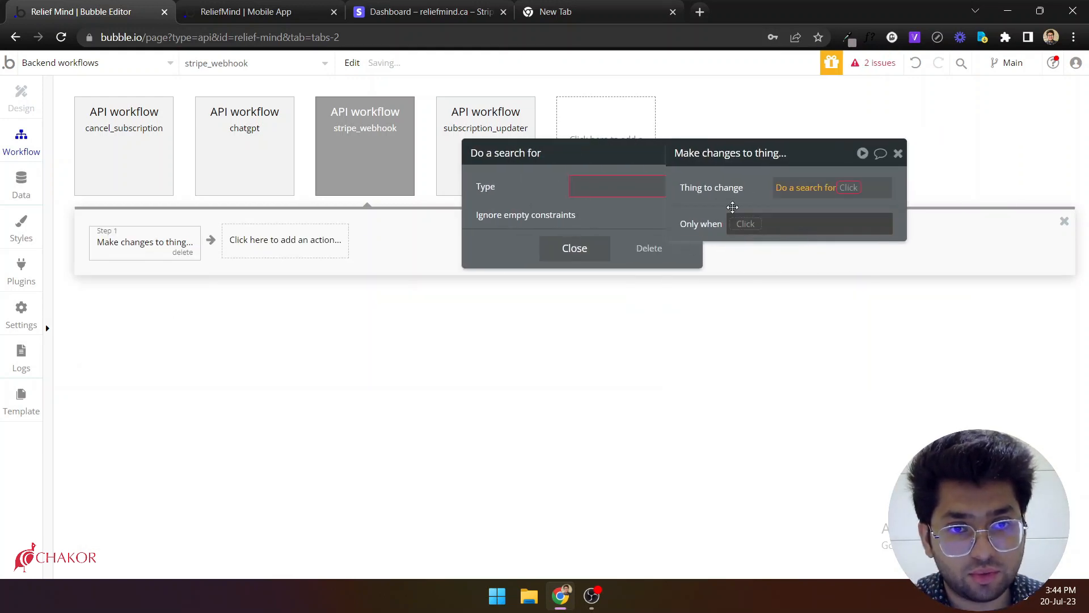
click(570, 192)
click(545, 207)
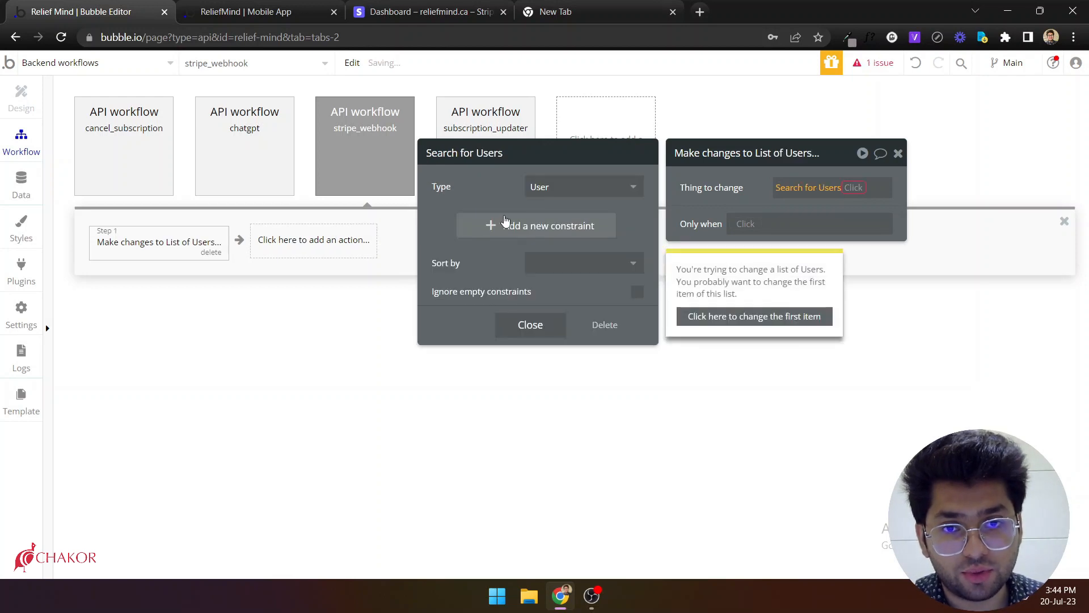
Constrain the search to Subscription ID = Request Data's object id.
click(505, 223)
click(457, 223)
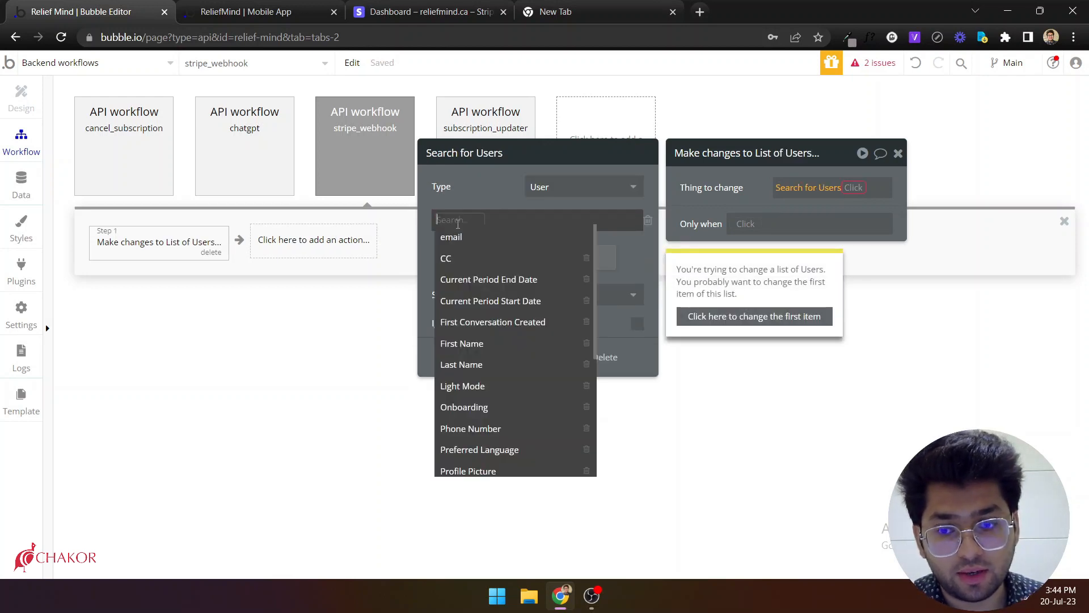
text(sub)
click(467, 259)
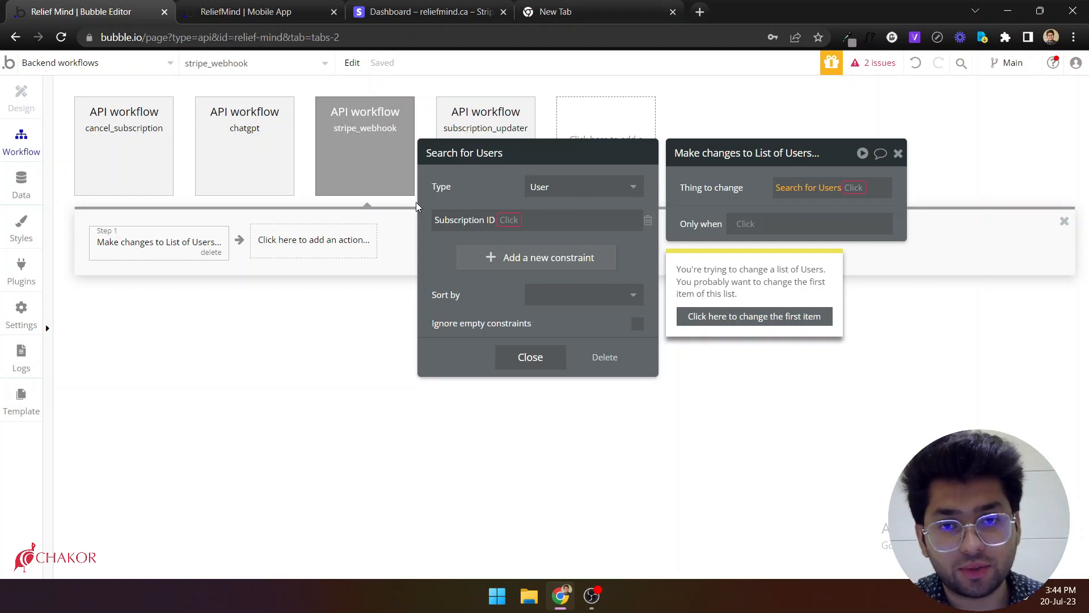
click(511, 220)
click(521, 245)
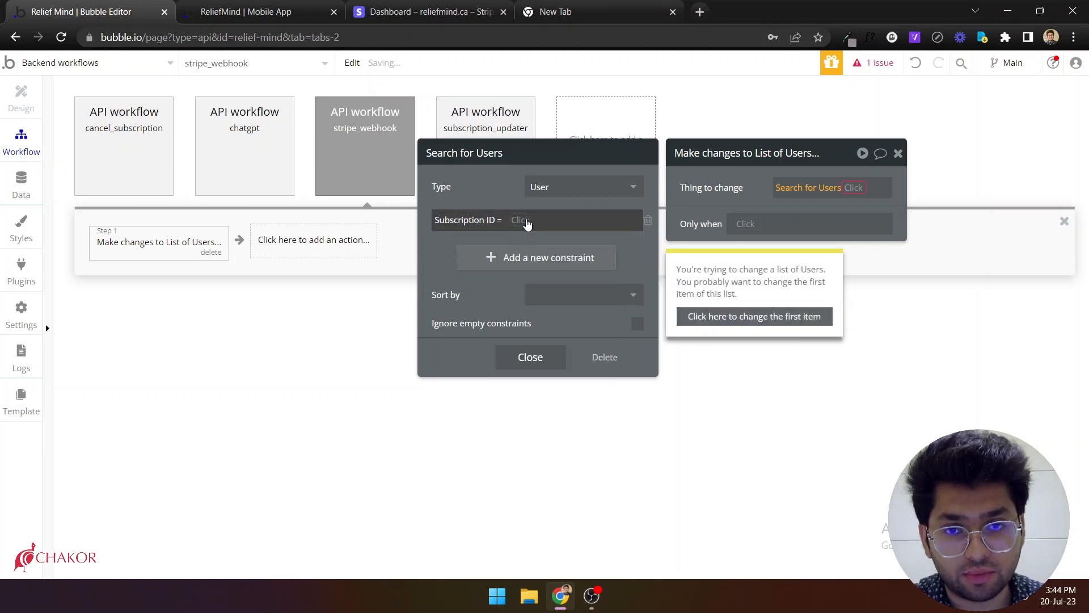
click(526, 257)
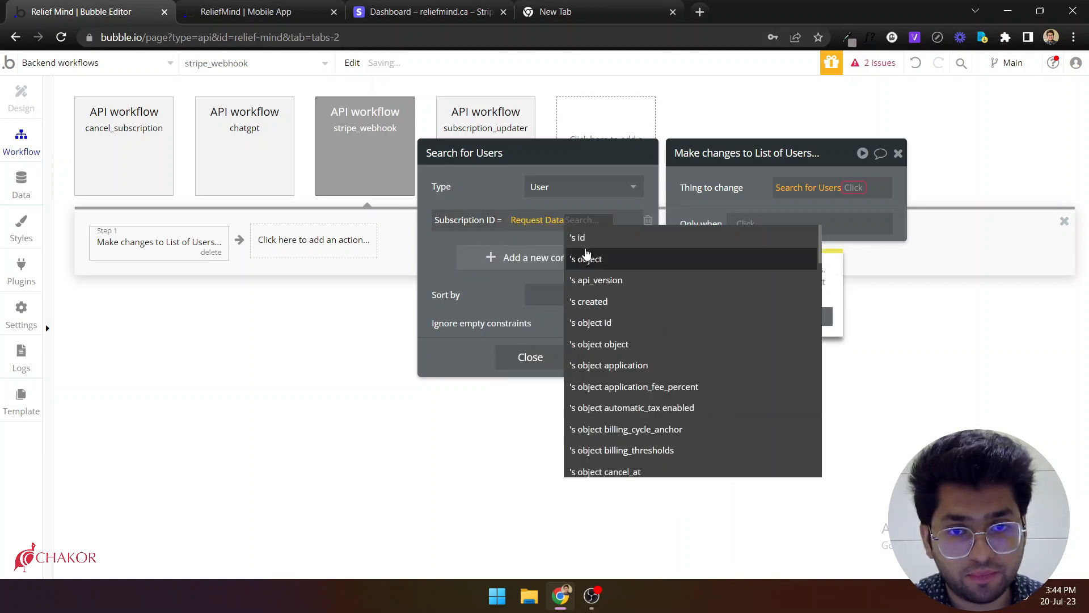
click(586, 321)
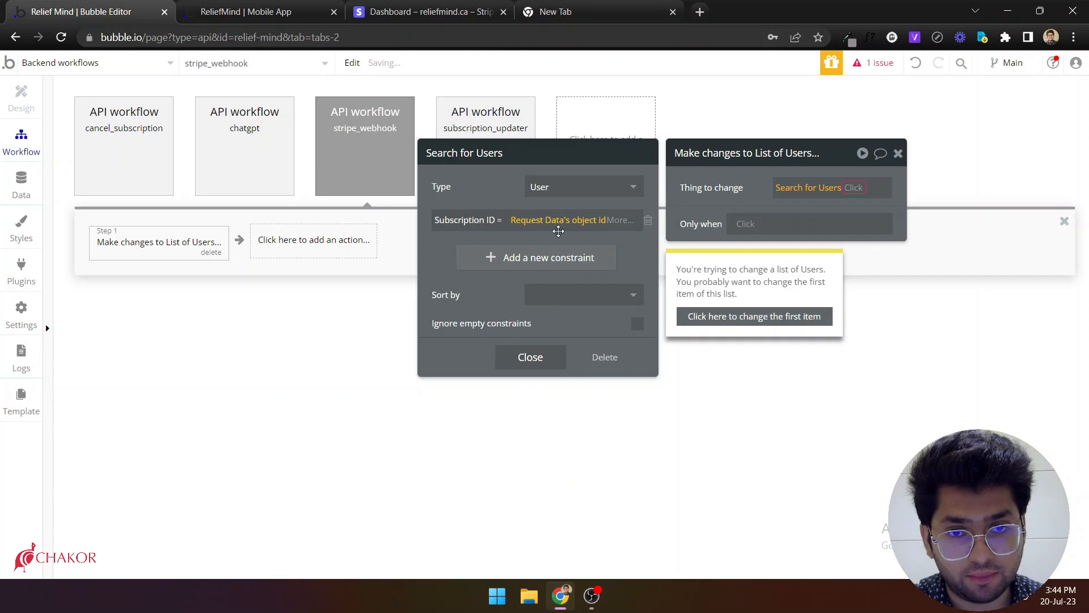
click(365, 166)
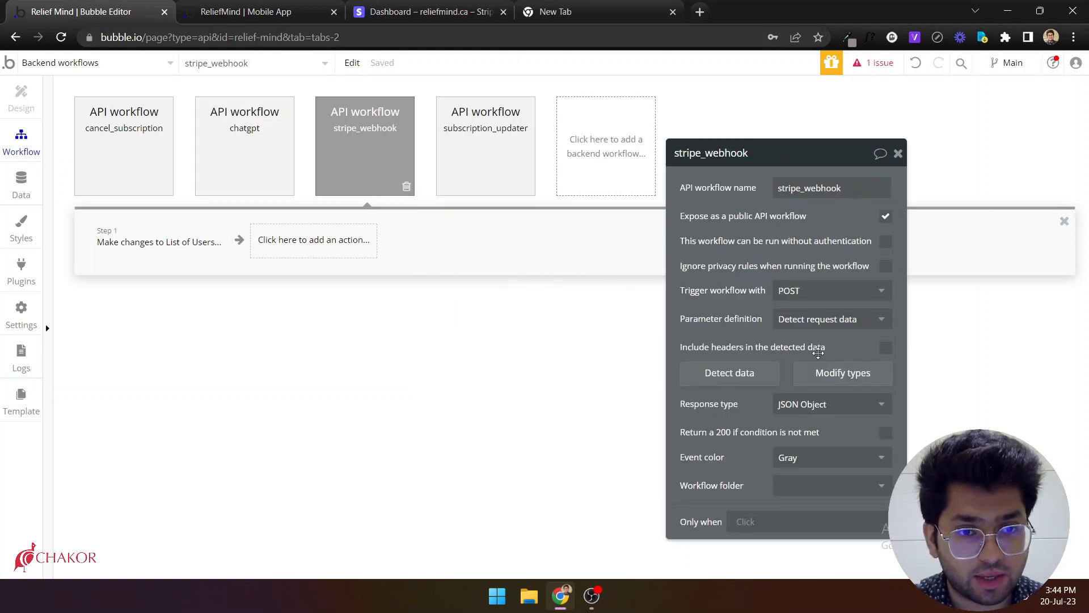
Check in Modify types that object id's sample starts with 'sub_', then reopen the first action.
click(844, 379)
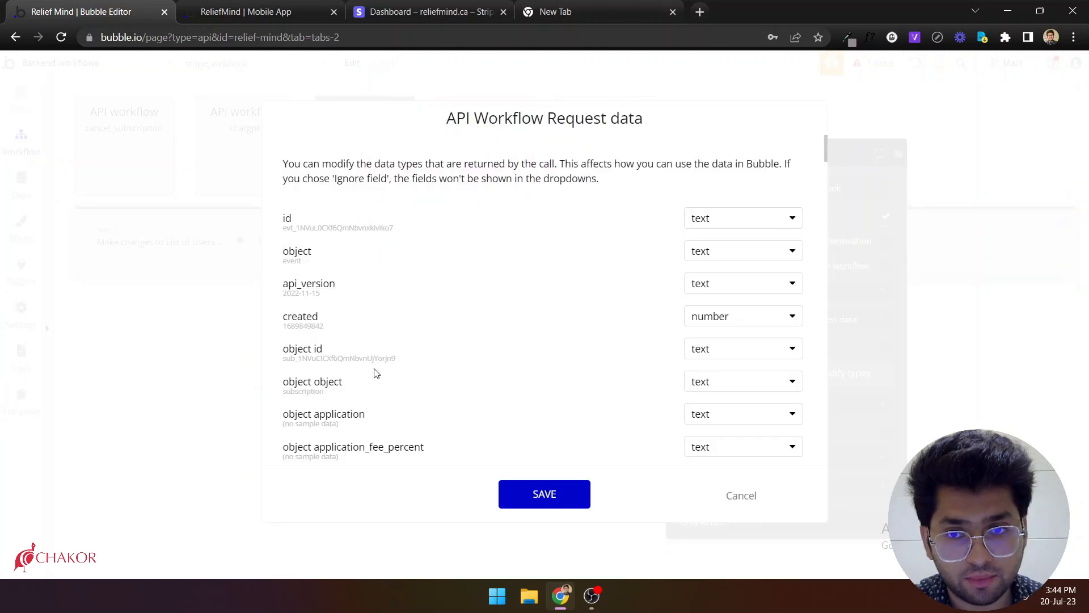
scroll(297, 340, down, 1)
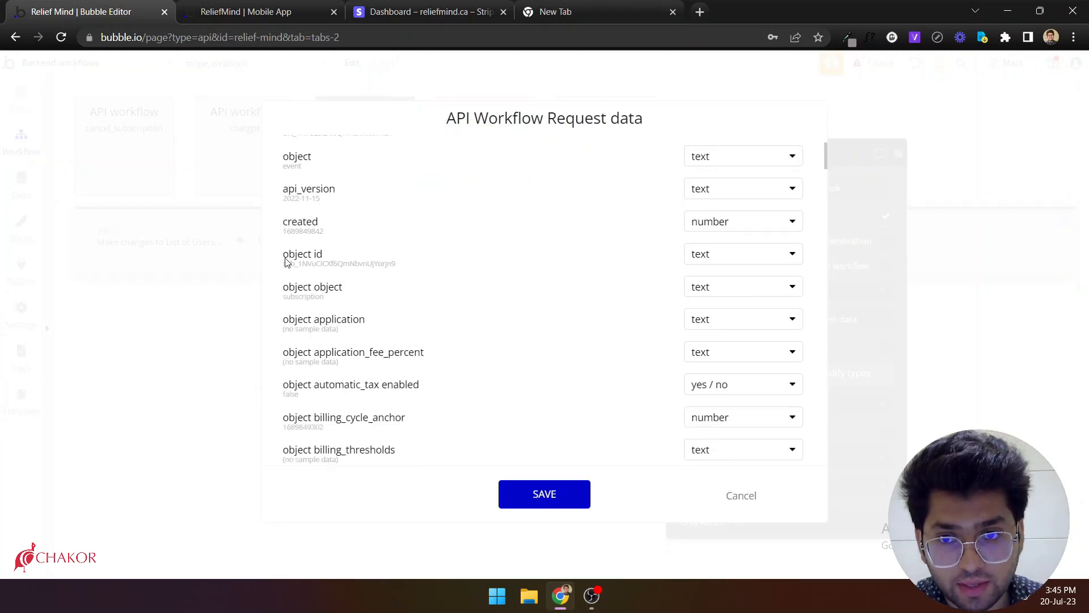
scroll(292, 265, up, 5)
scroll(285, 246, up, 1)
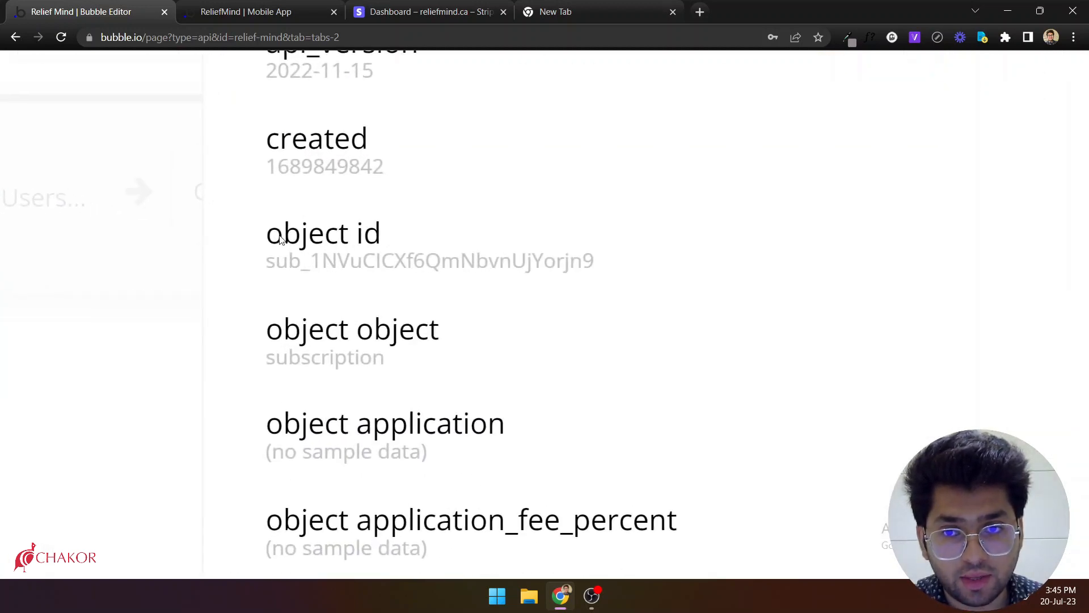
drag(270, 259, 313, 264)
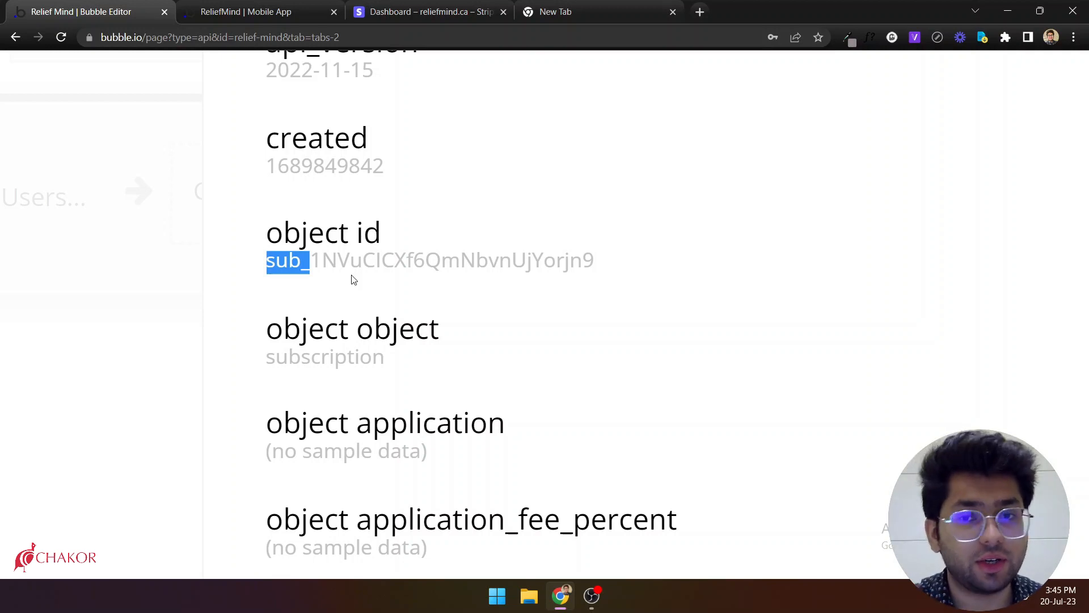
click(458, 266)
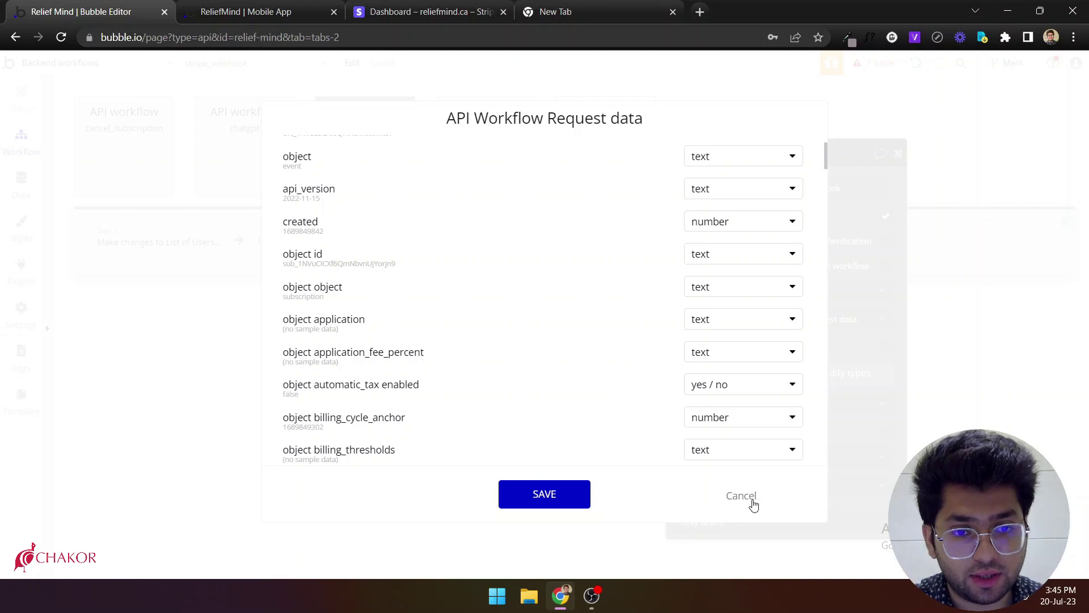
click(740, 496)
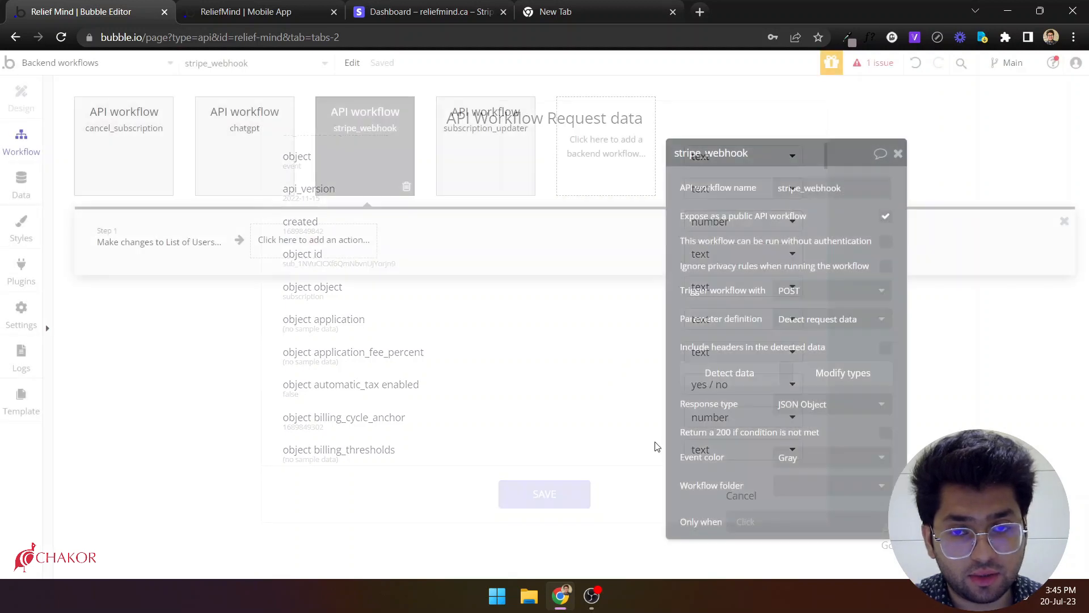
click(223, 249)
Change only the Users search's first item.
click(777, 187)
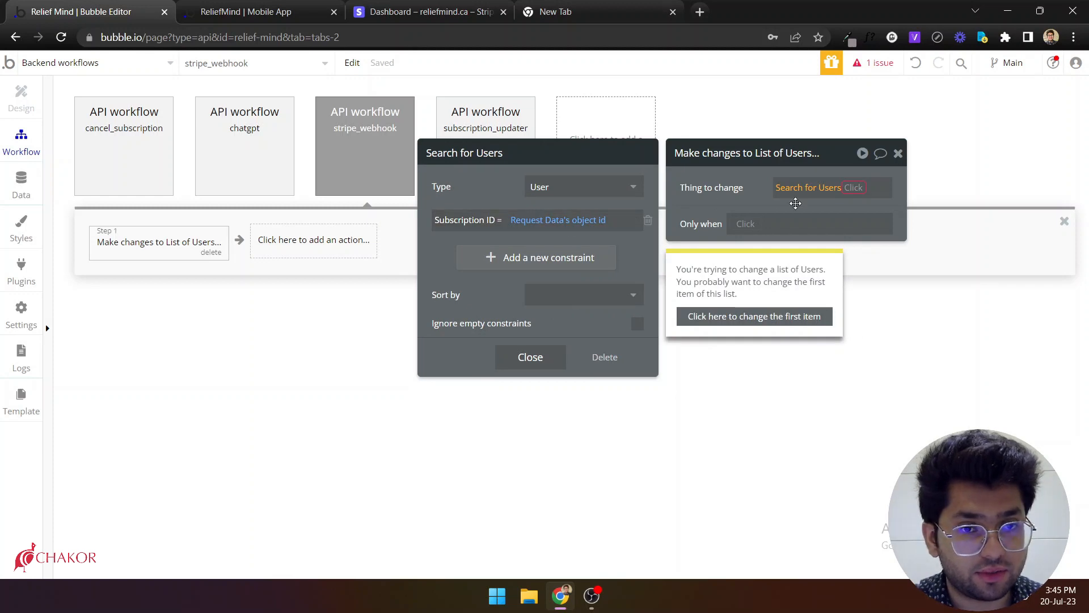
click(851, 189)
click(824, 283)
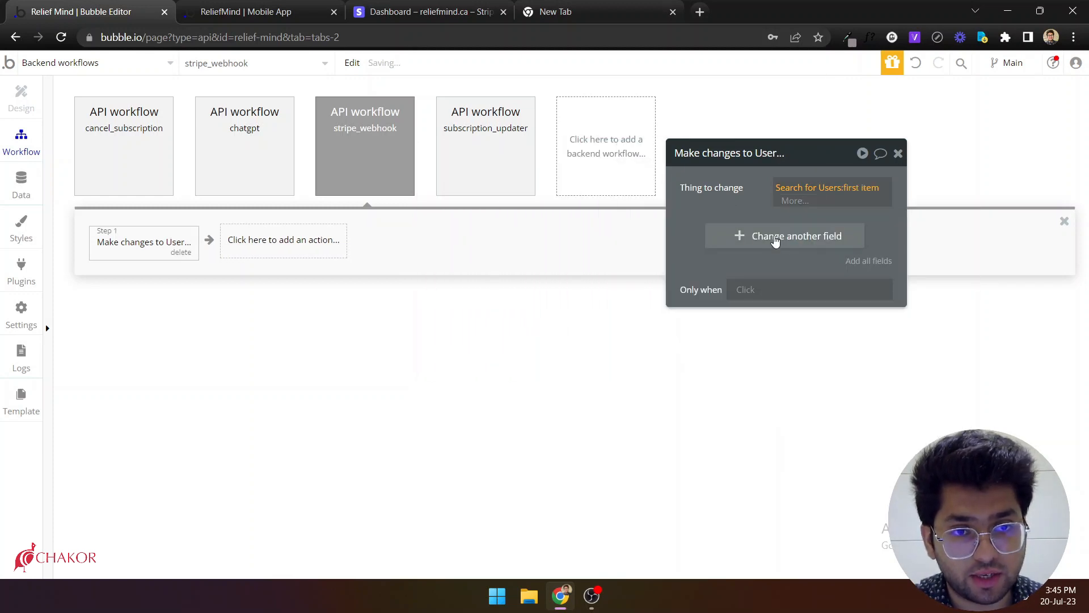
Add an empty Subscription ID field and set Subscribed to 'no', then go to the Stripe Dashboard.
click(730, 244)
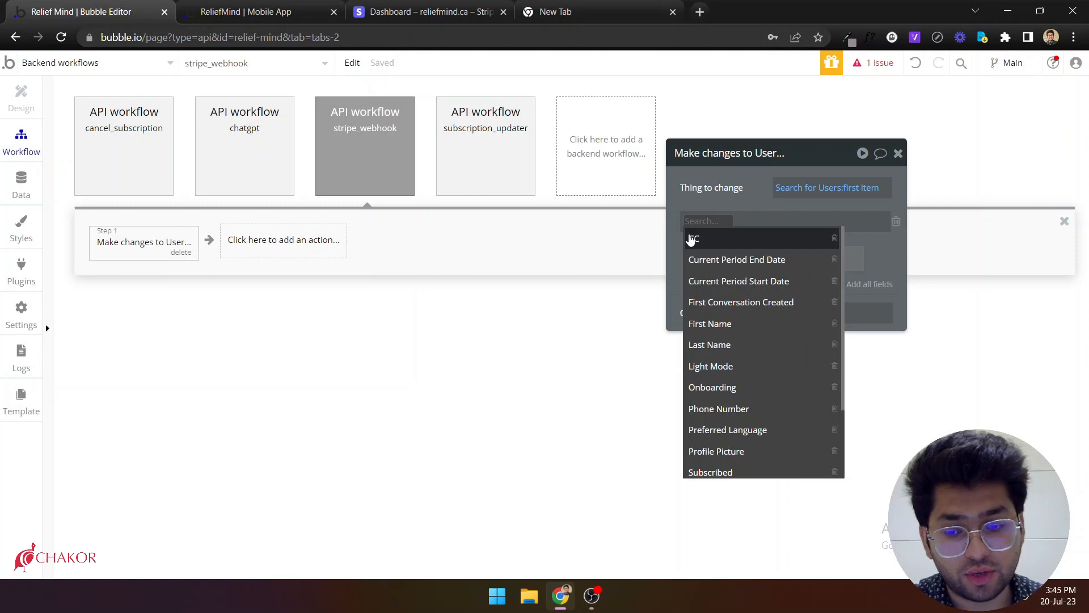
text(sub)
click(715, 257)
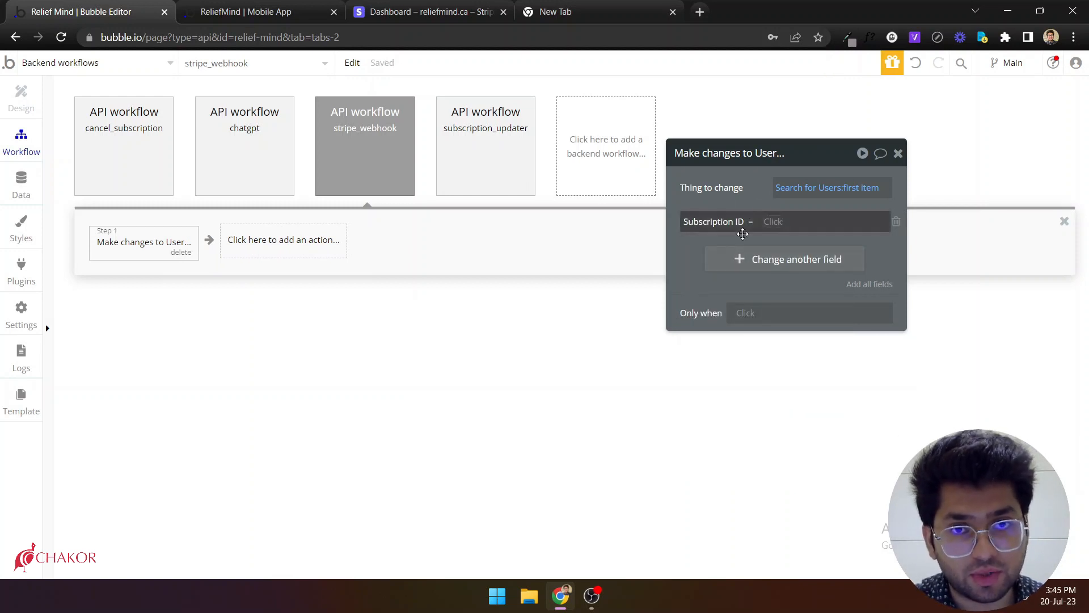
click(707, 258)
text(s)
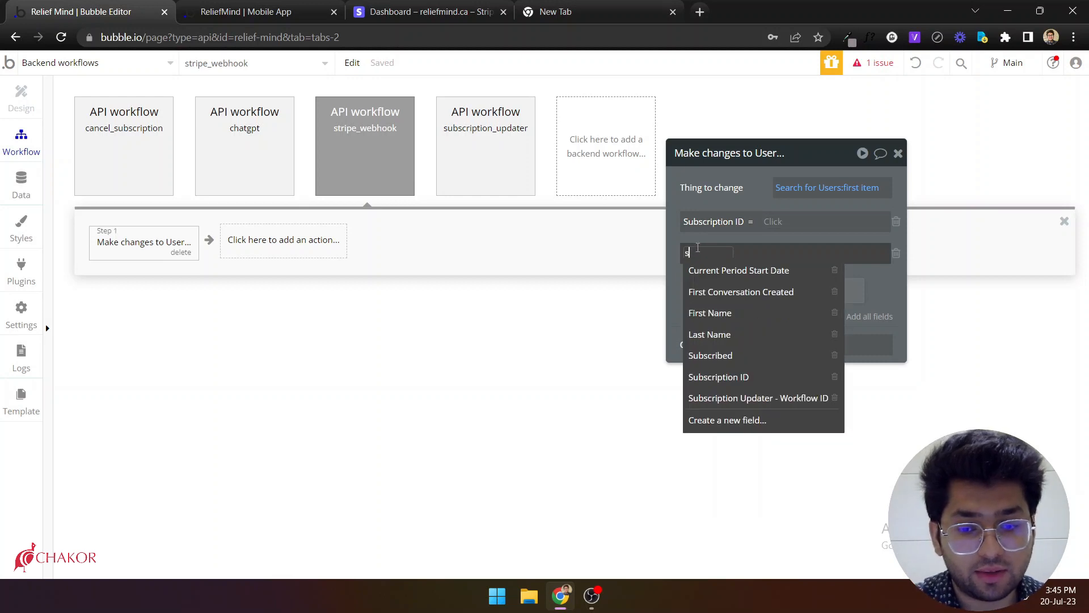
text(ub)
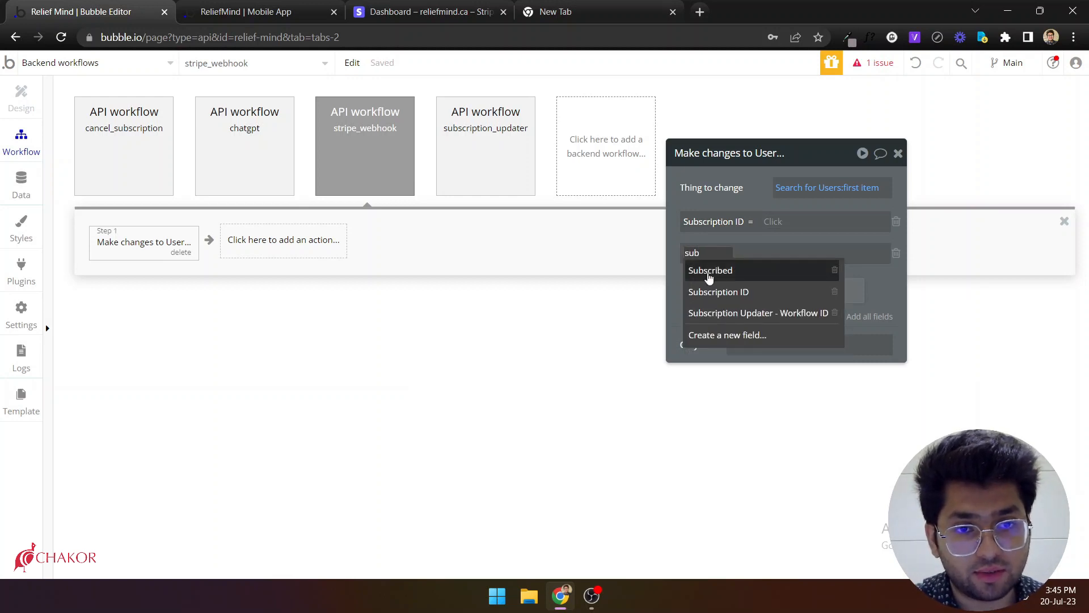
click(710, 272)
click(761, 253)
text(no)
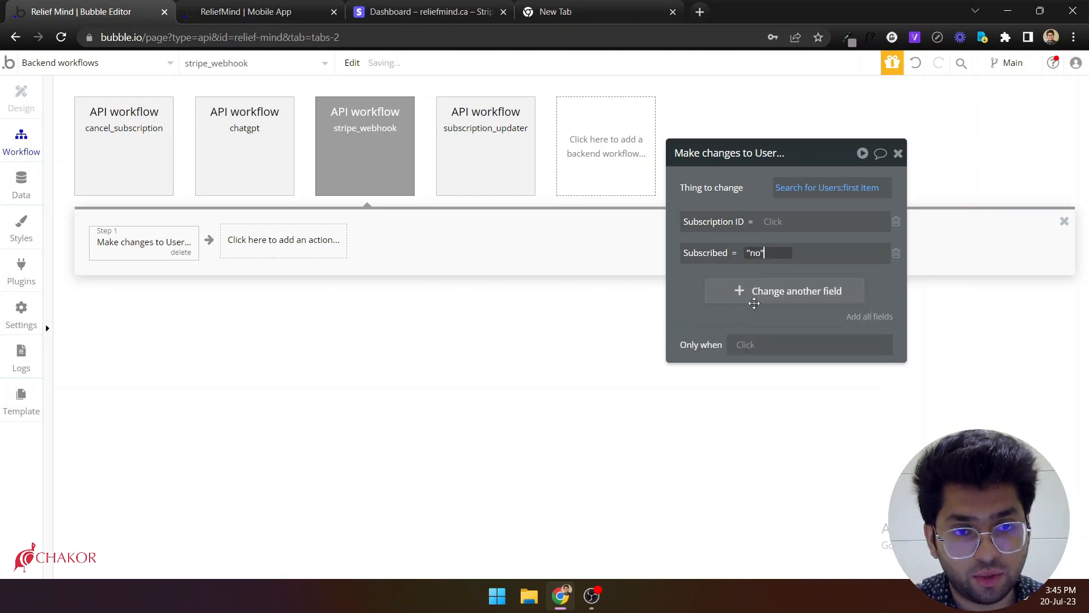
click(730, 198)
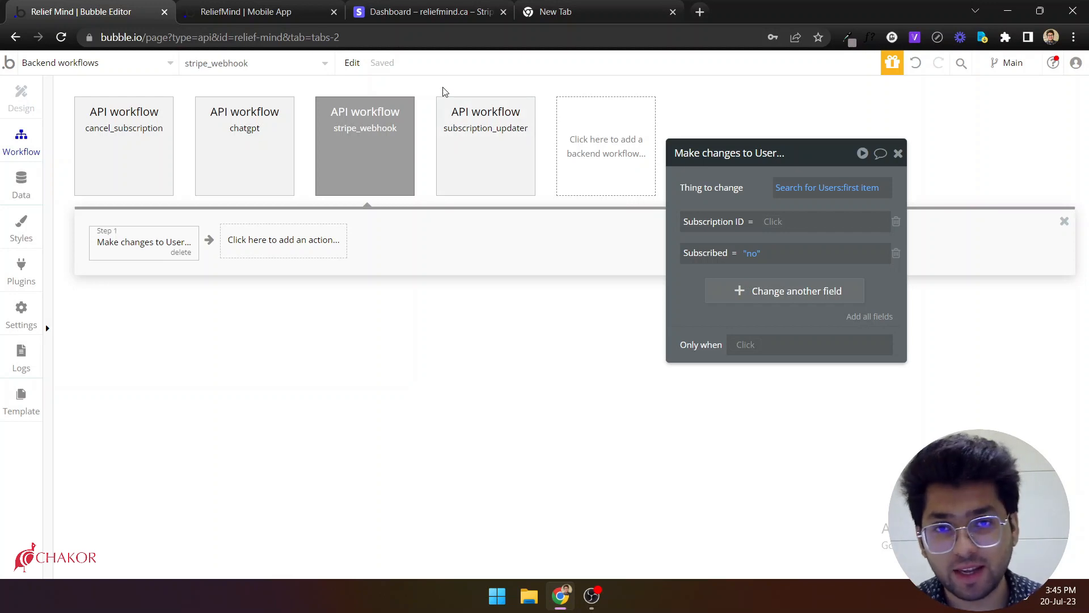
click(433, 7)
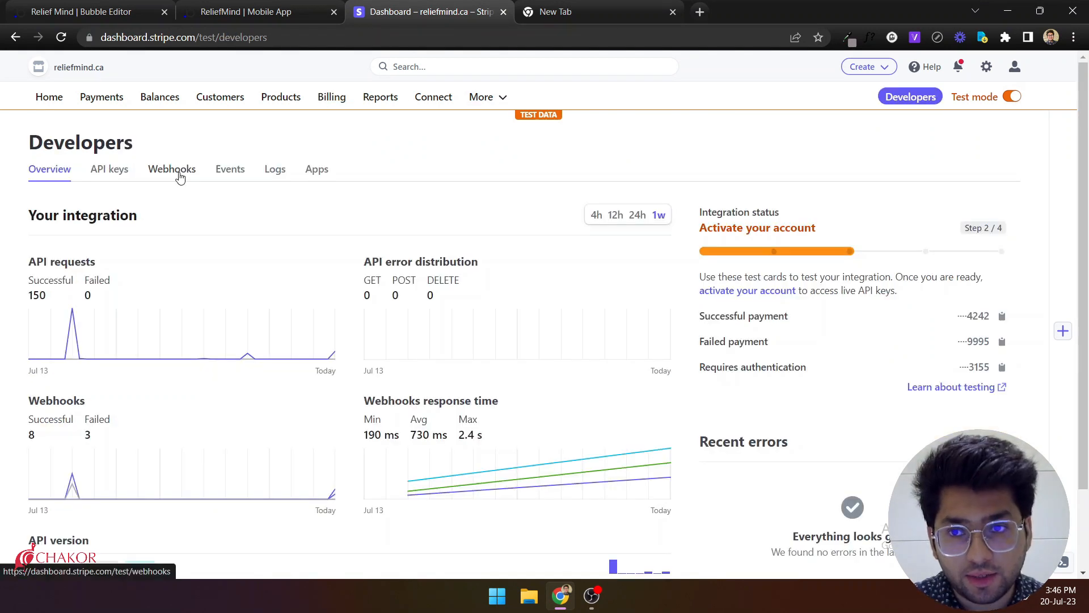
Open the test stripe_webhook/initialize endpoint for editing its details.
click(175, 173)
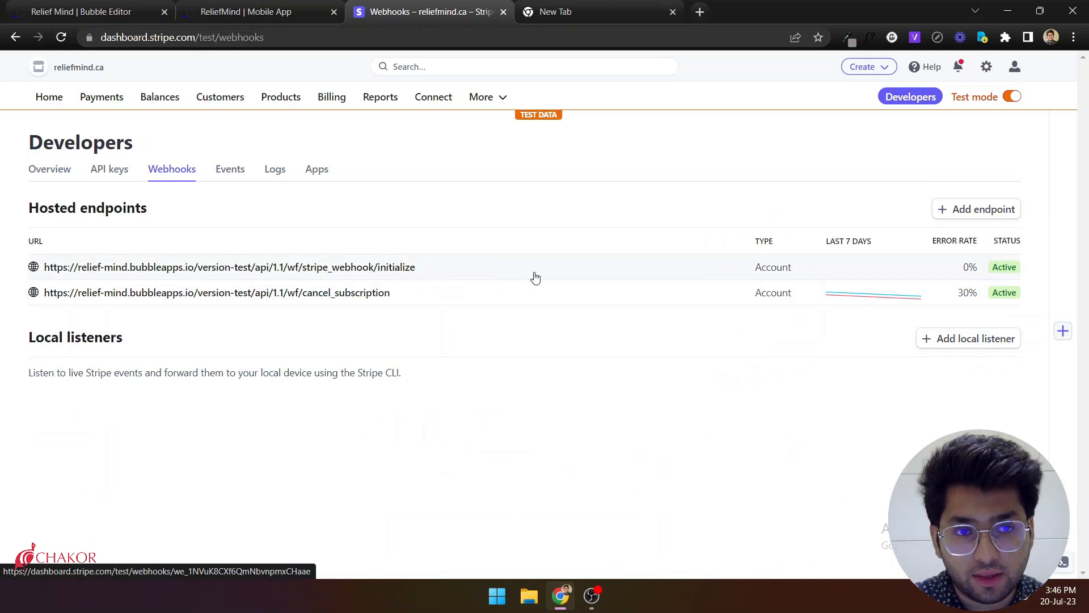
click(408, 271)
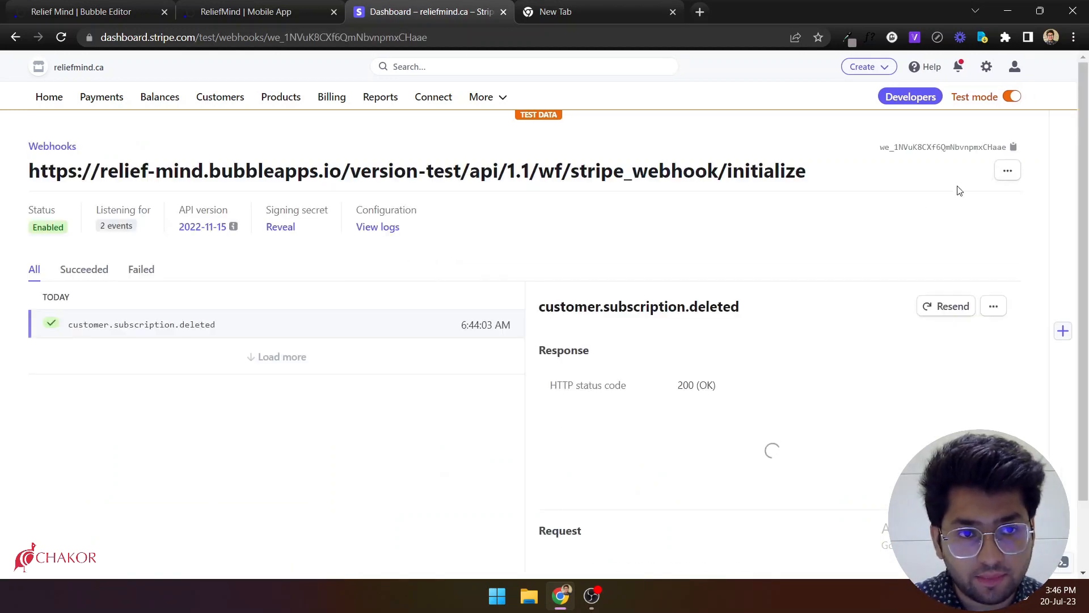
click(1006, 173)
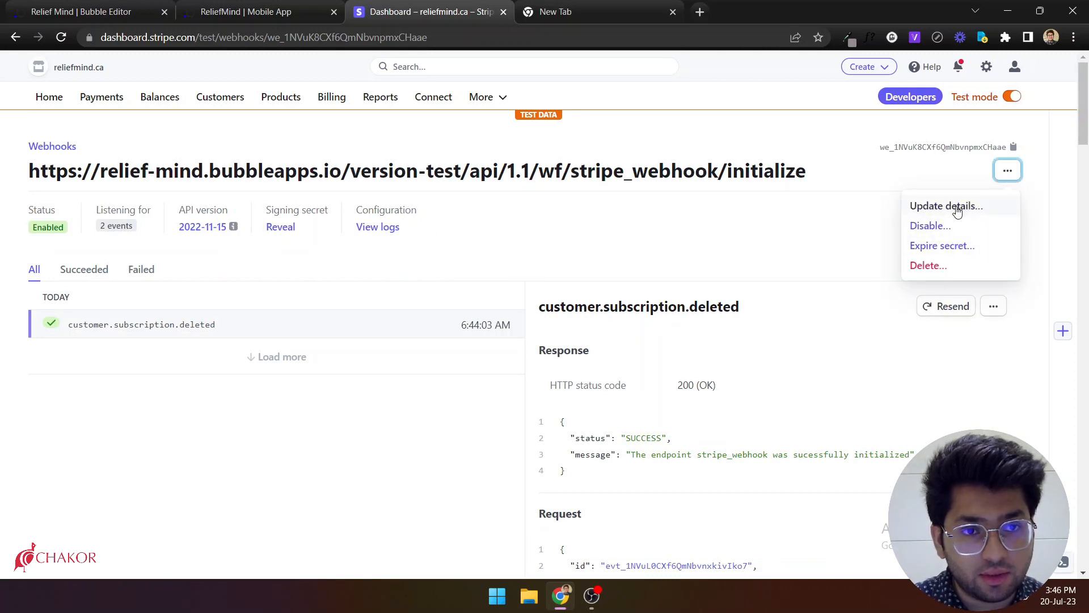
click(872, 218)
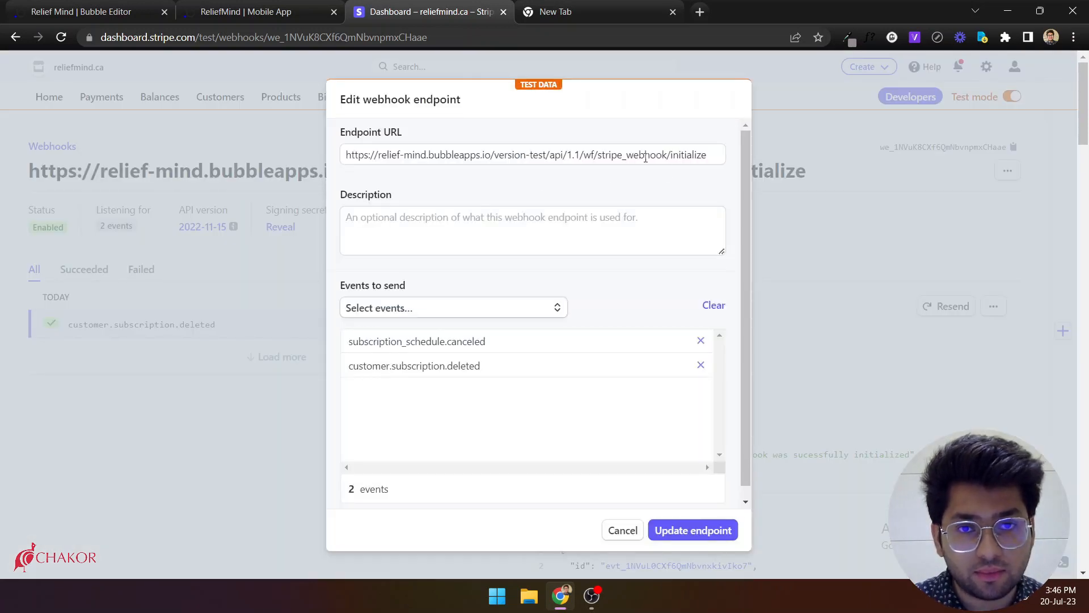
Remove '/initialize' from the endpoint URL, copy the corrected URL, and update the endpoint.
drag(673, 155, 784, 155)
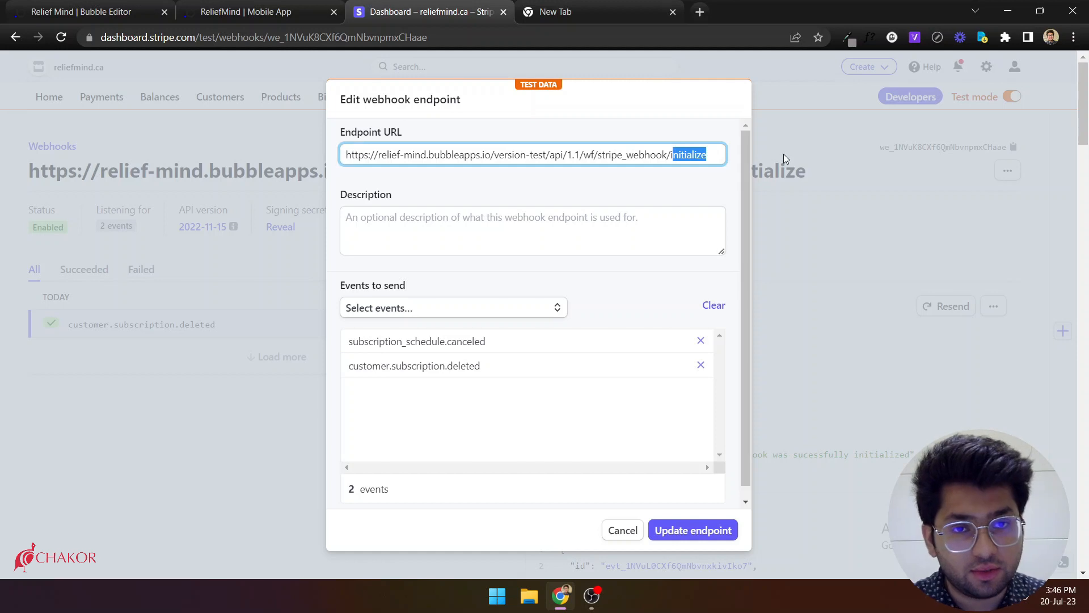
key(BackSpace)
key(BackSpace)
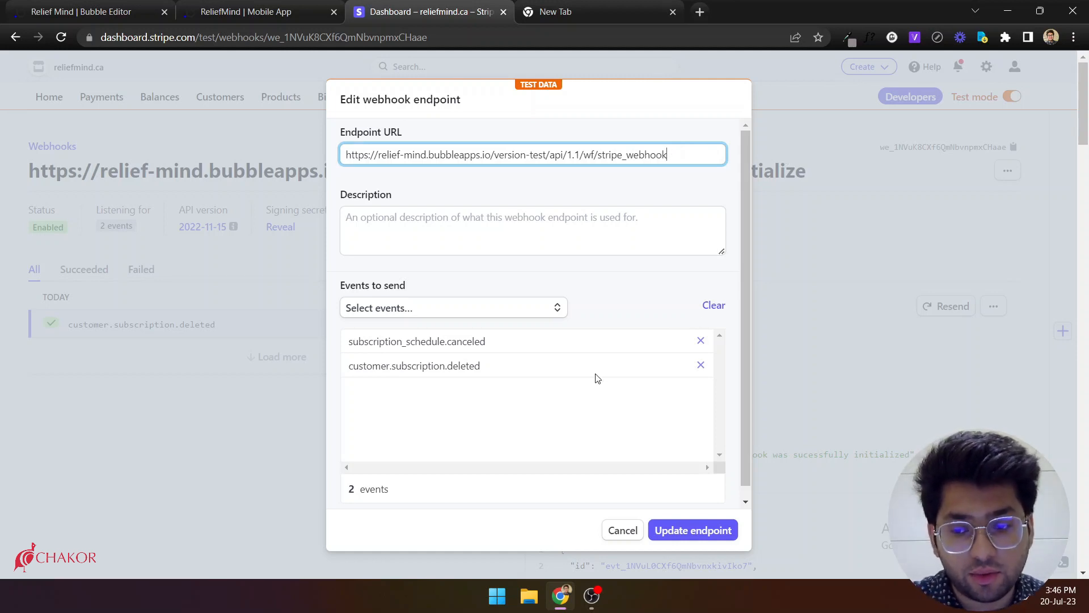
key(ctrl+a)
key(ctrl+c)
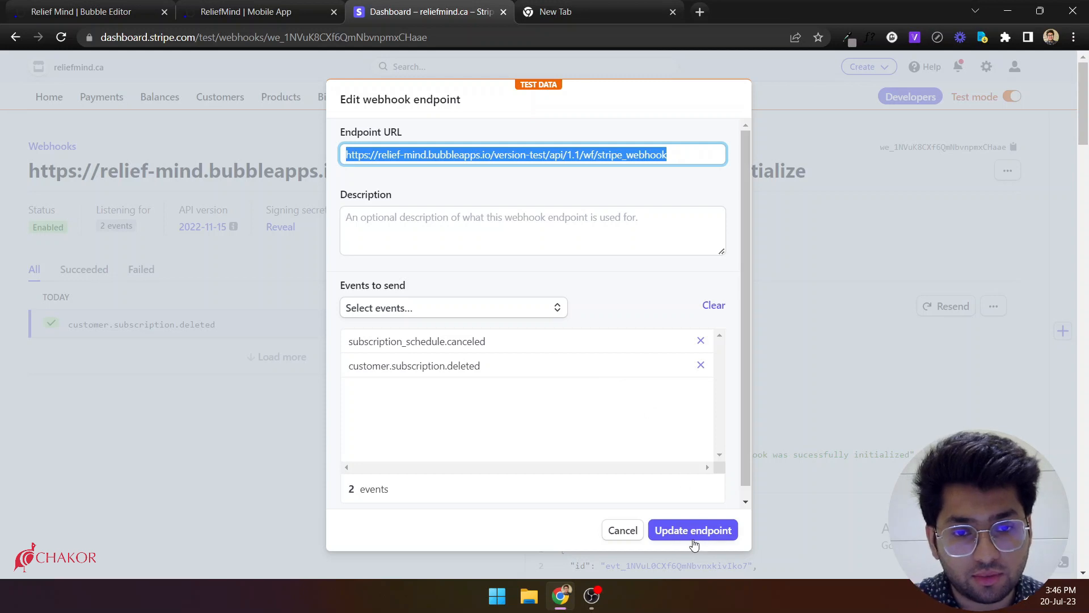
click(693, 538)
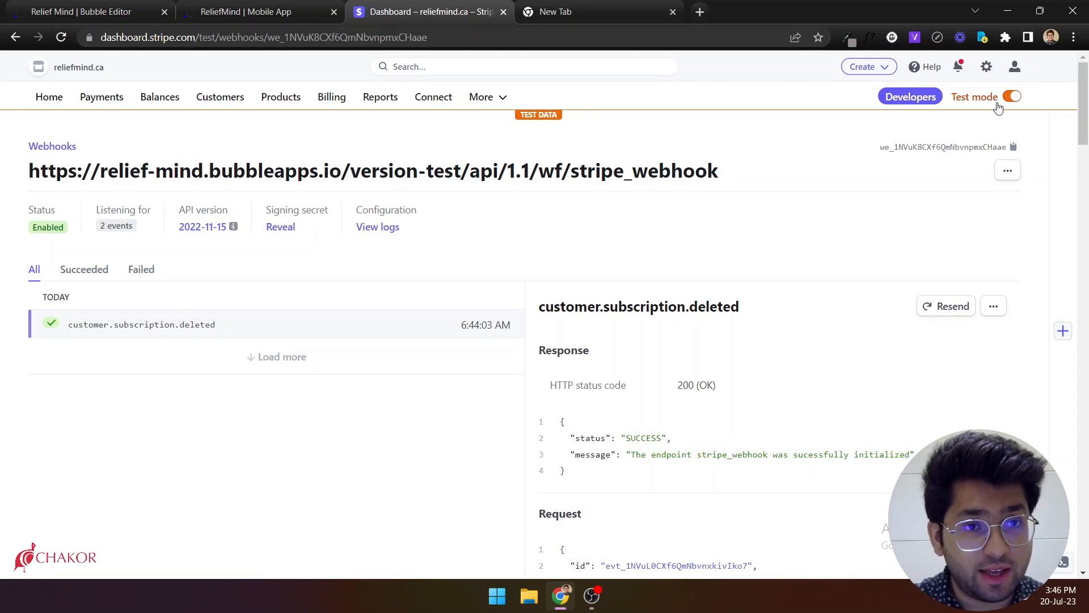
Switch to live mode and start adding a new webhook endpoint under Developers > Webhooks.
click(1017, 100)
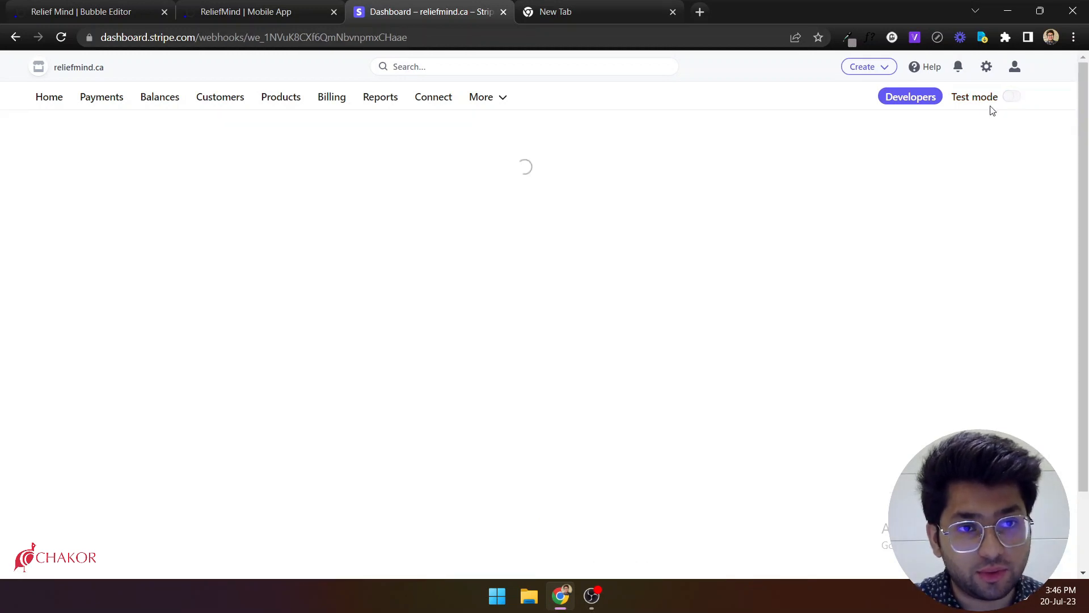
click(910, 99)
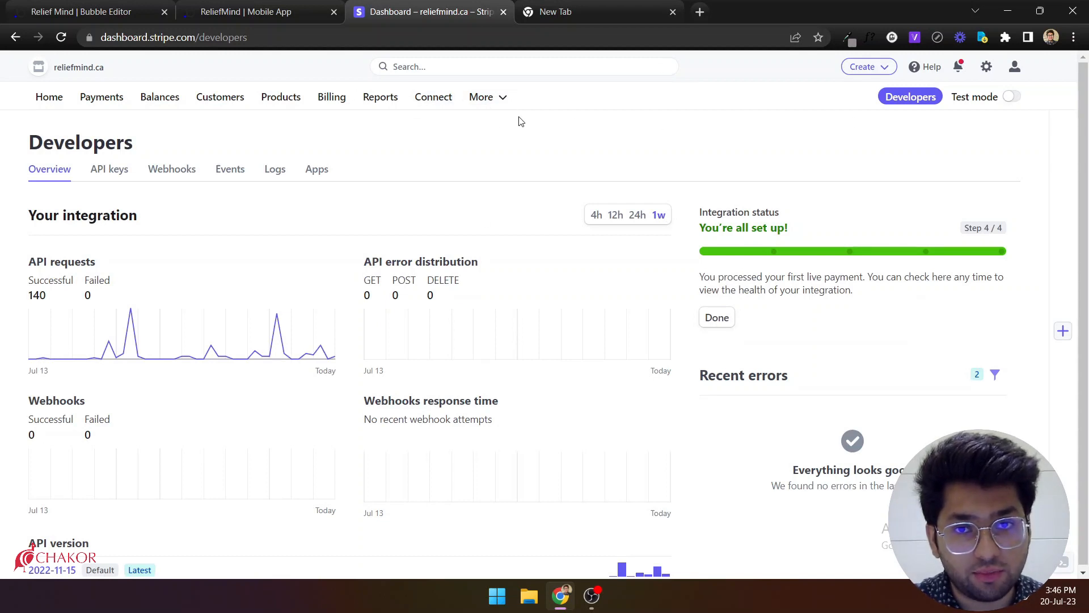
click(185, 172)
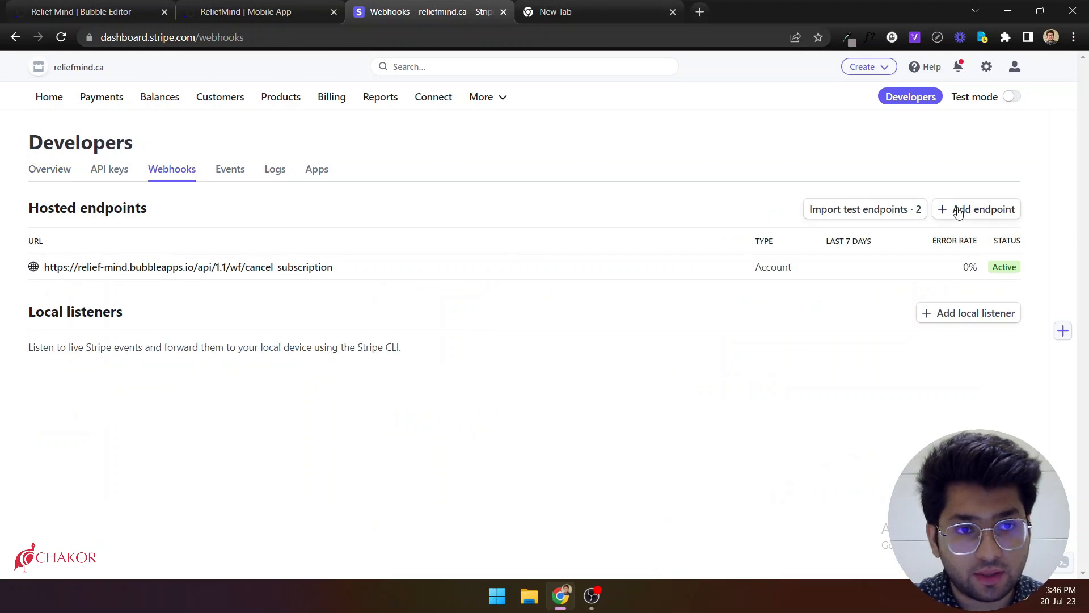
click(956, 209)
Paste the Bubble stripe_webhook URL as the endpoint and remove 'version-test' from it.
click(161, 272)
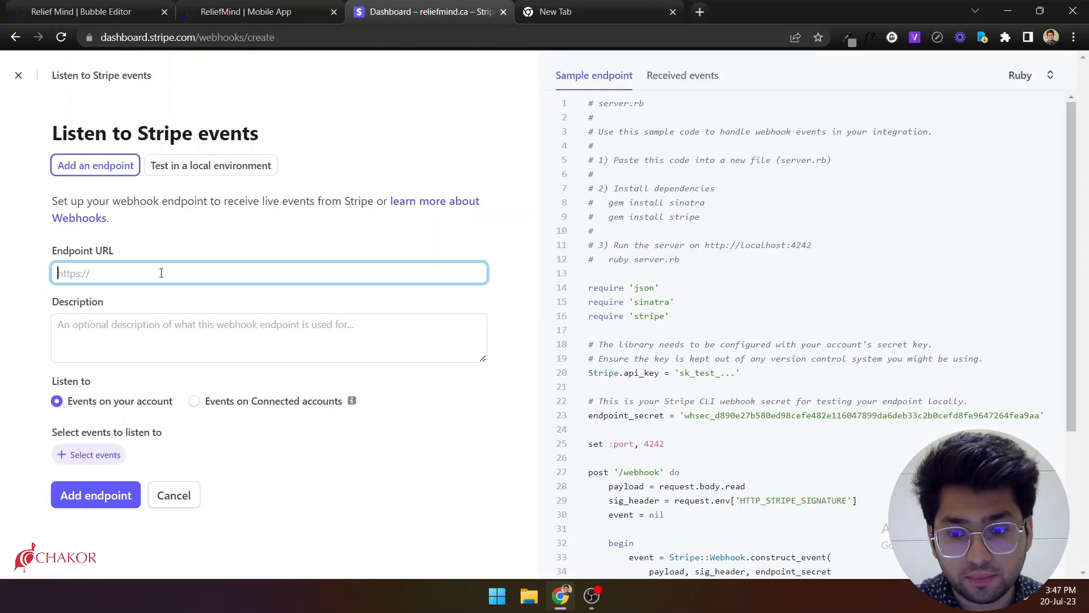
key(ctrl+v)
click(258, 272)
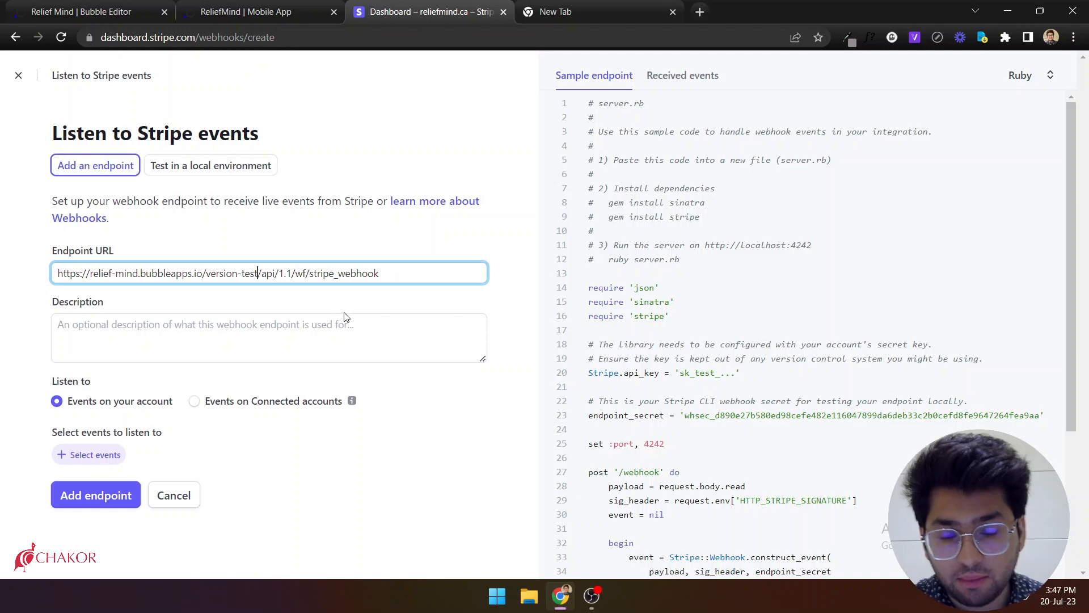
key(BackSpace)
key(BackSpace)
key(BackSpace)
key(BackSpace)
key(BackSpace)
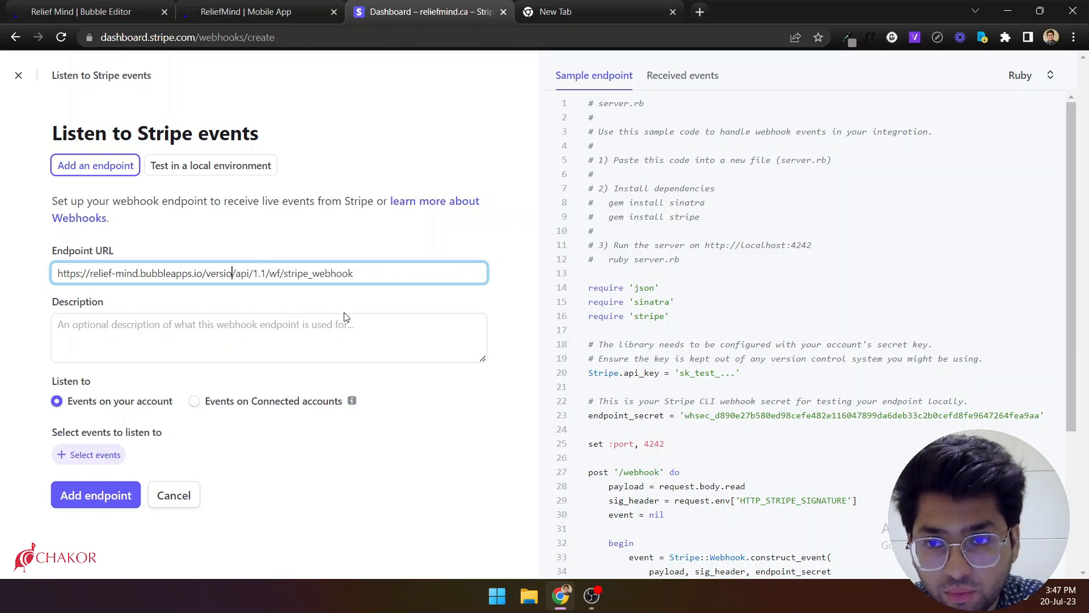
key(BackSpace)
key(BackSpace)
key(BackSpace)
key(BackSpace)
key(BackSpace)
key(BackSpace)
key(BackSpace)
key(BackSpace)
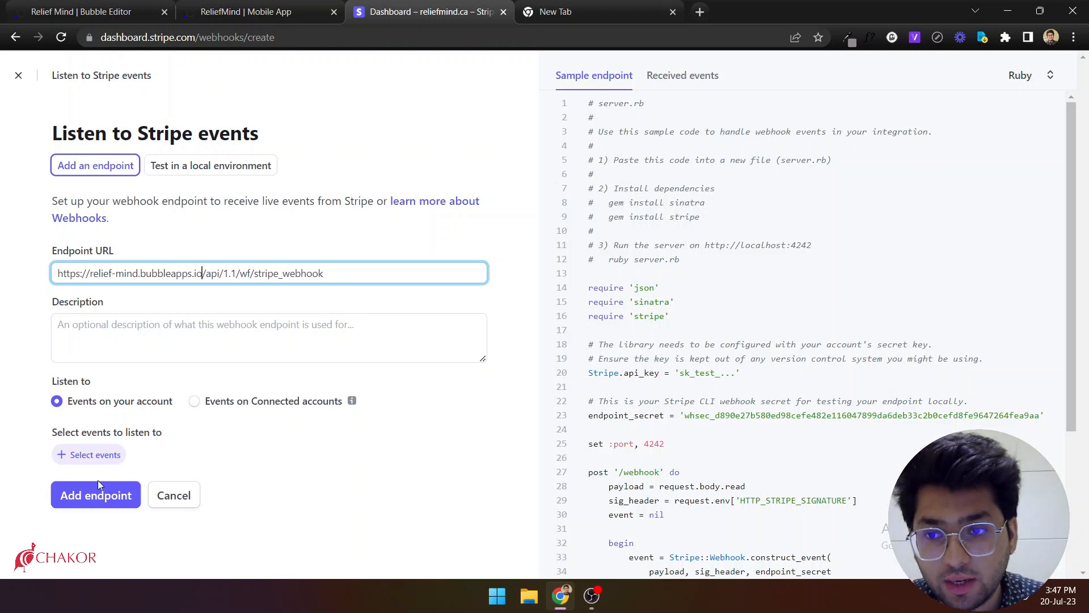
Select customer.subscription.deleted and subscription_schedule.canceled events and add the endpoint.
click(70, 460)
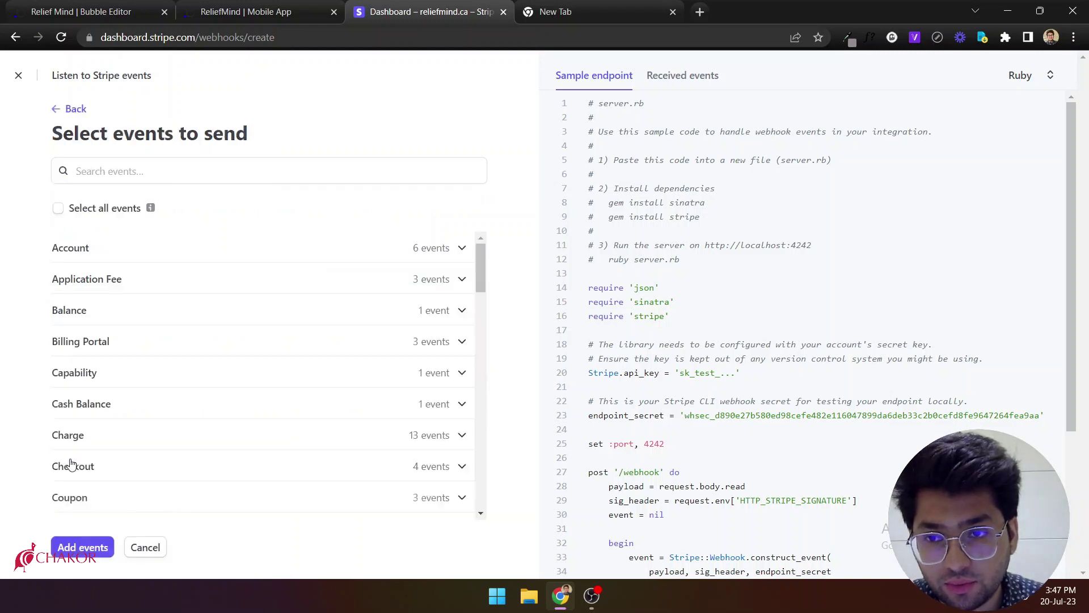
click(100, 167)
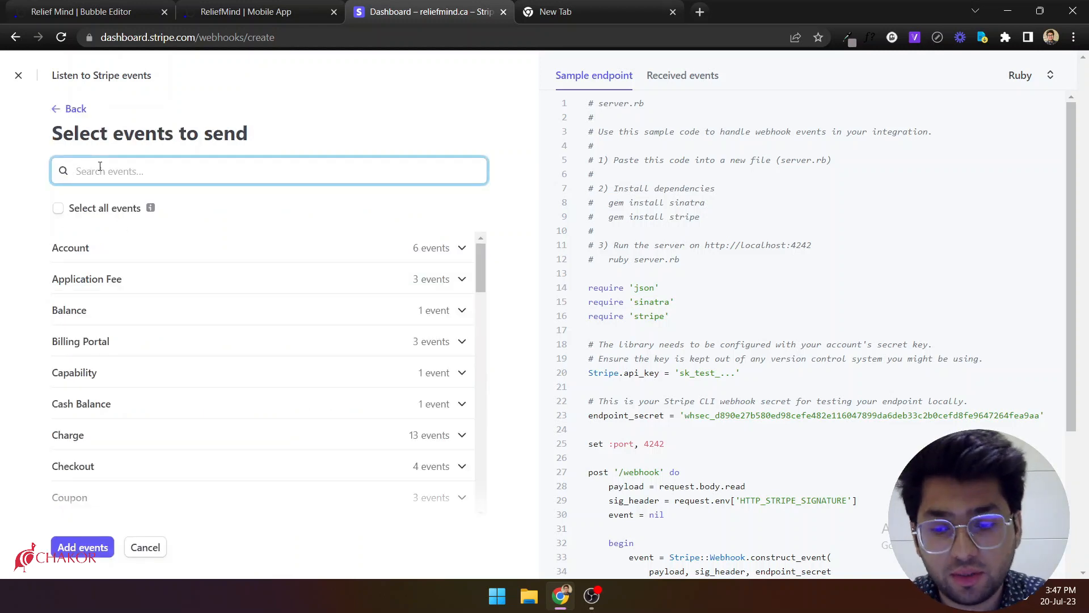
text(subs)
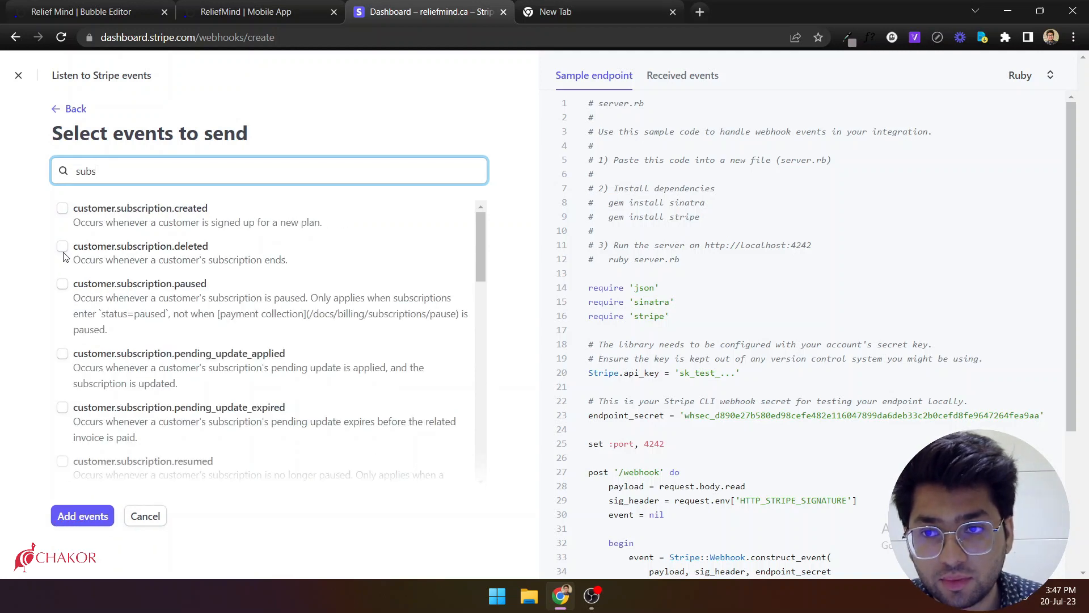
click(62, 246)
key(ctrl+a)
text(cance)
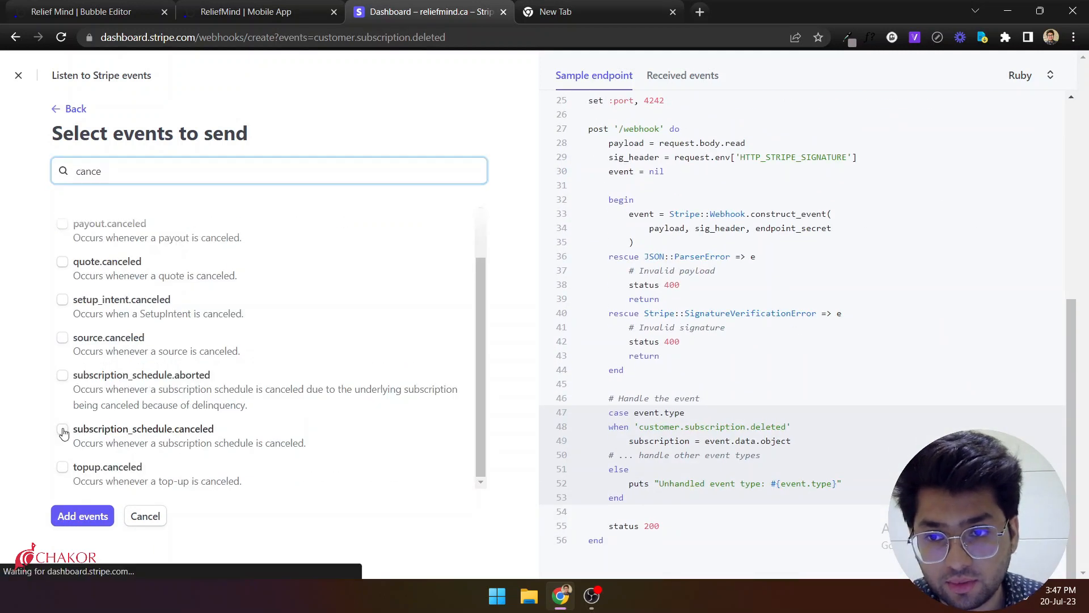
click(62, 429)
click(83, 517)
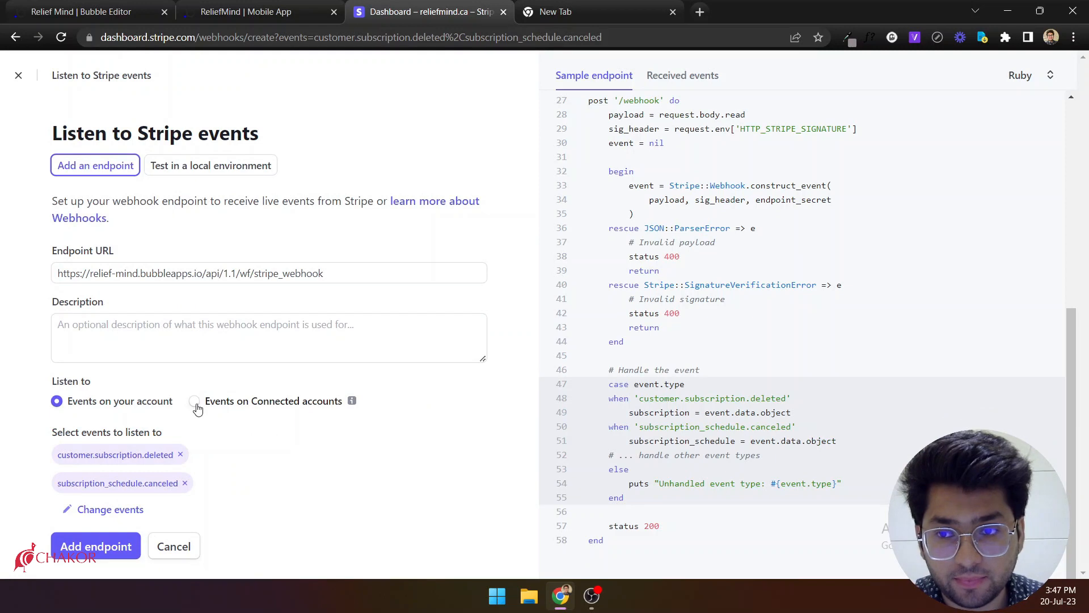
click(105, 546)
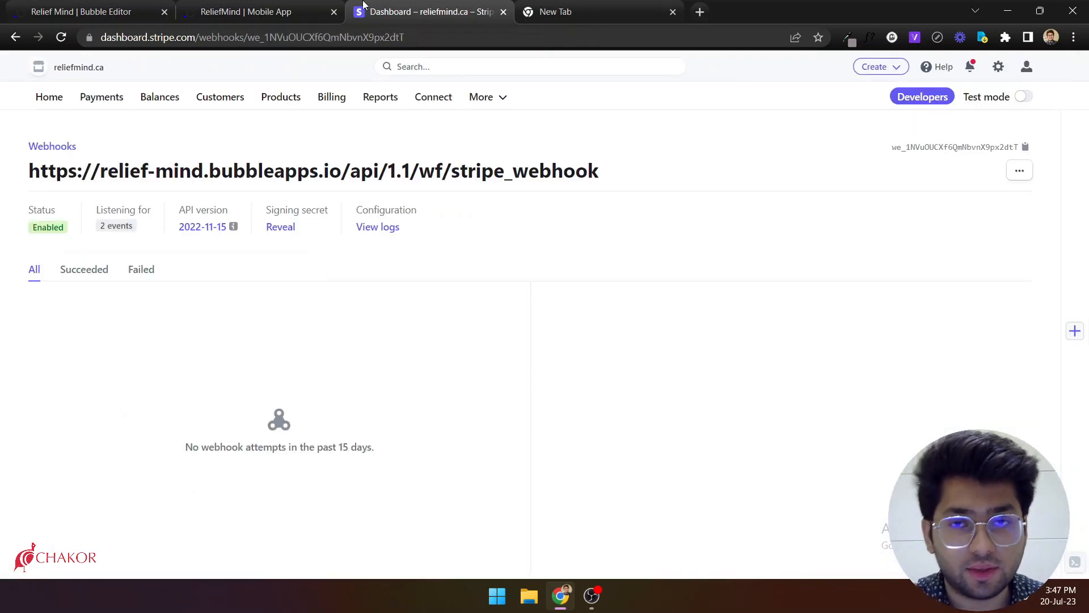
Reload the app and subscribe to the Premium Plan at CA$49.99/year via Settings > Subscription Management checkout.
click(255, 10)
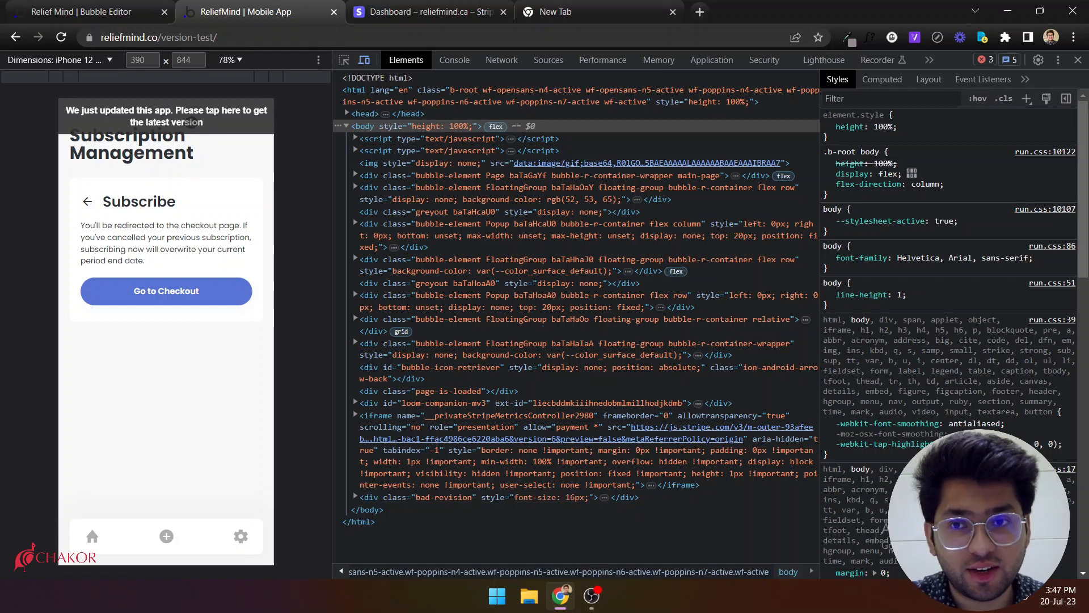
click(192, 123)
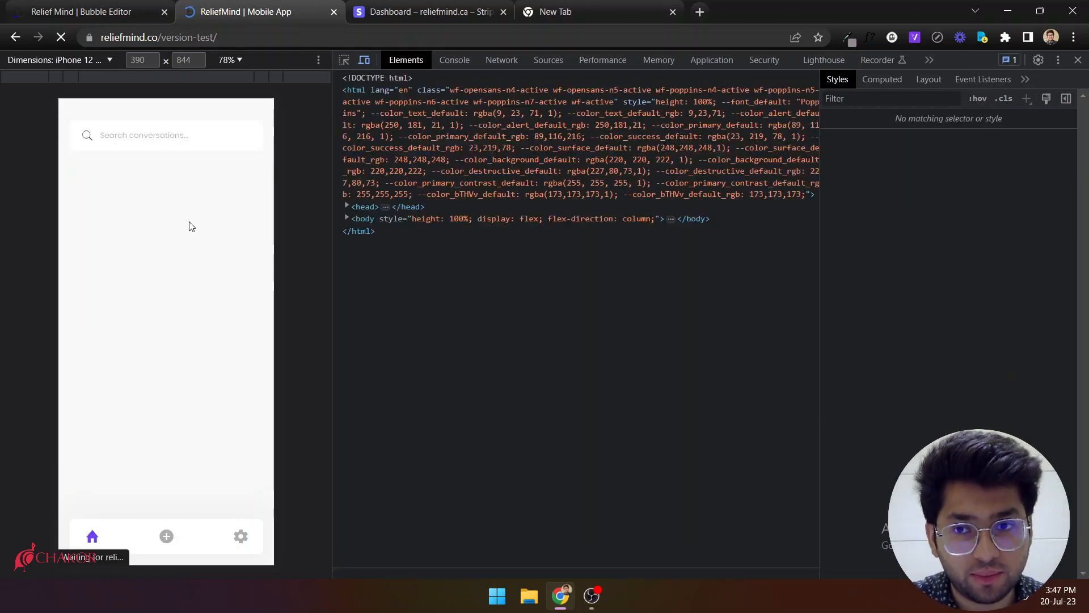
click(237, 548)
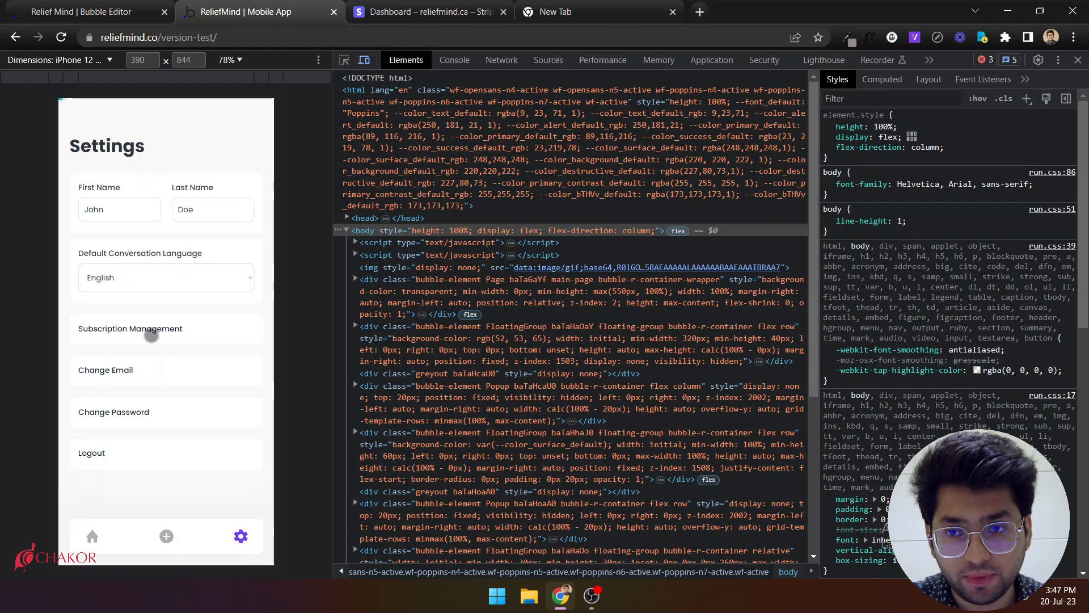
click(151, 335)
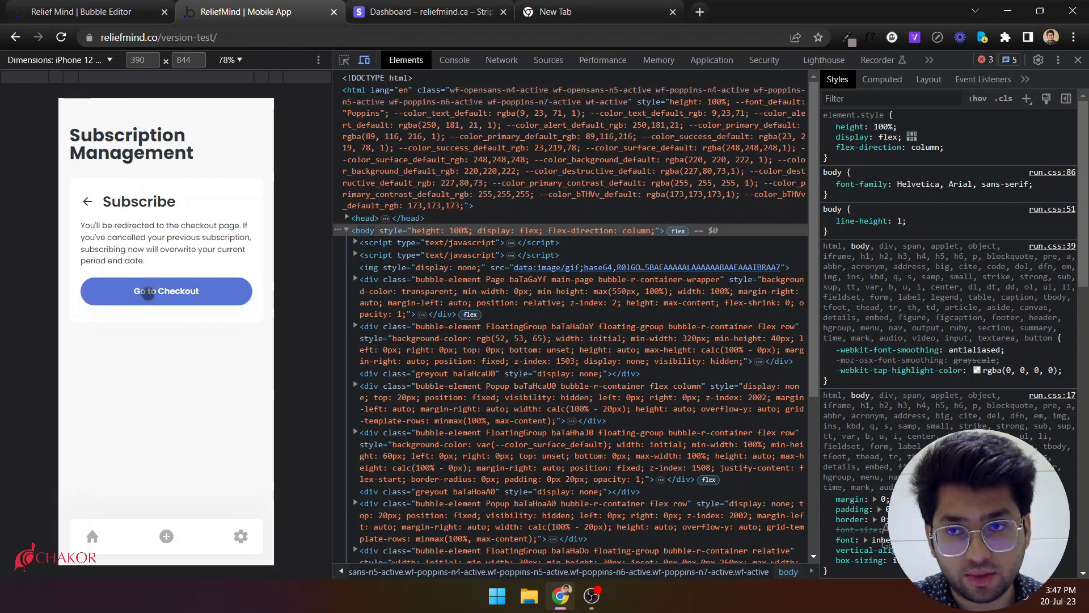
click(148, 292)
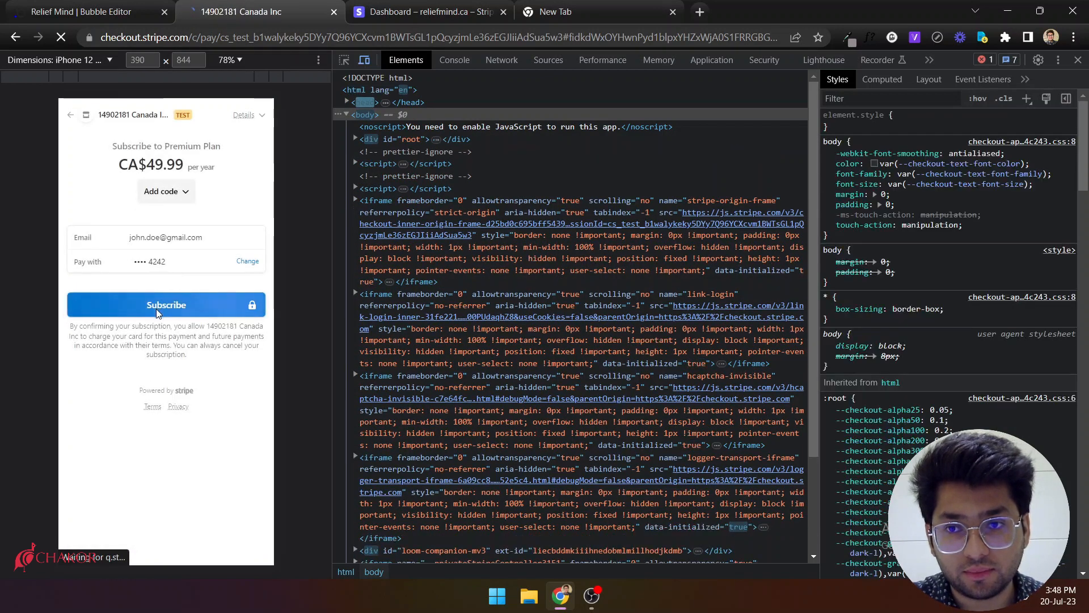
click(157, 308)
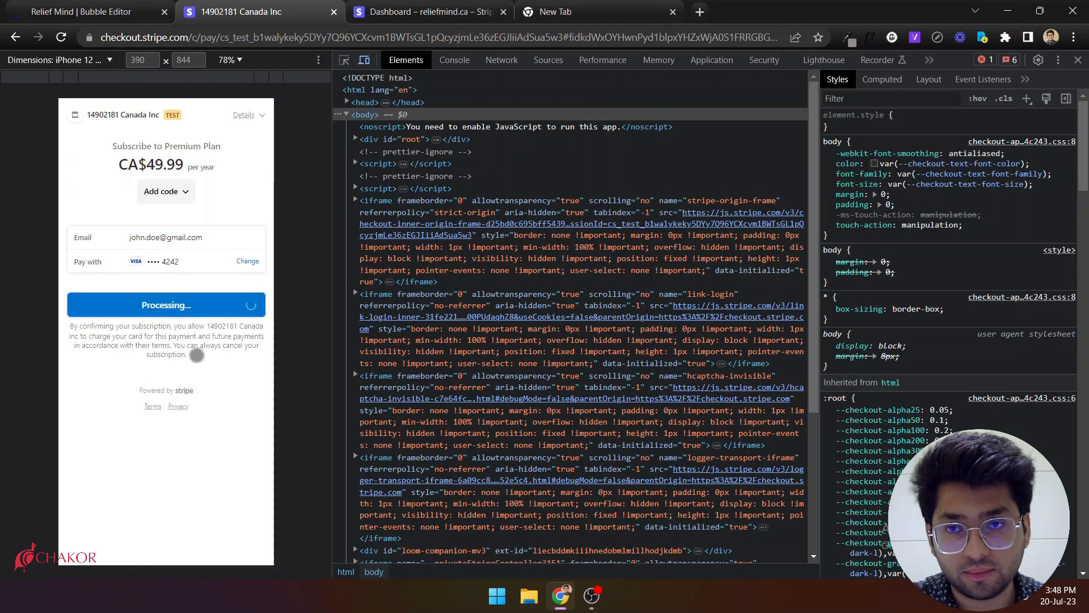
click(391, 11)
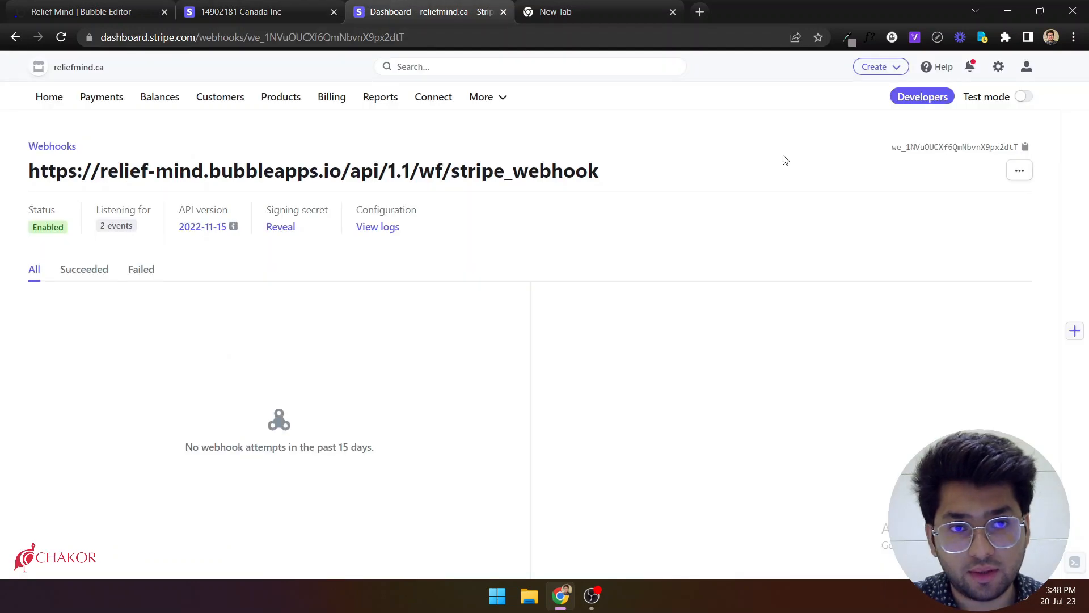
In test mode, view Billing > Subscriptions showing the active Premium Plan, then return to the app.
click(1023, 97)
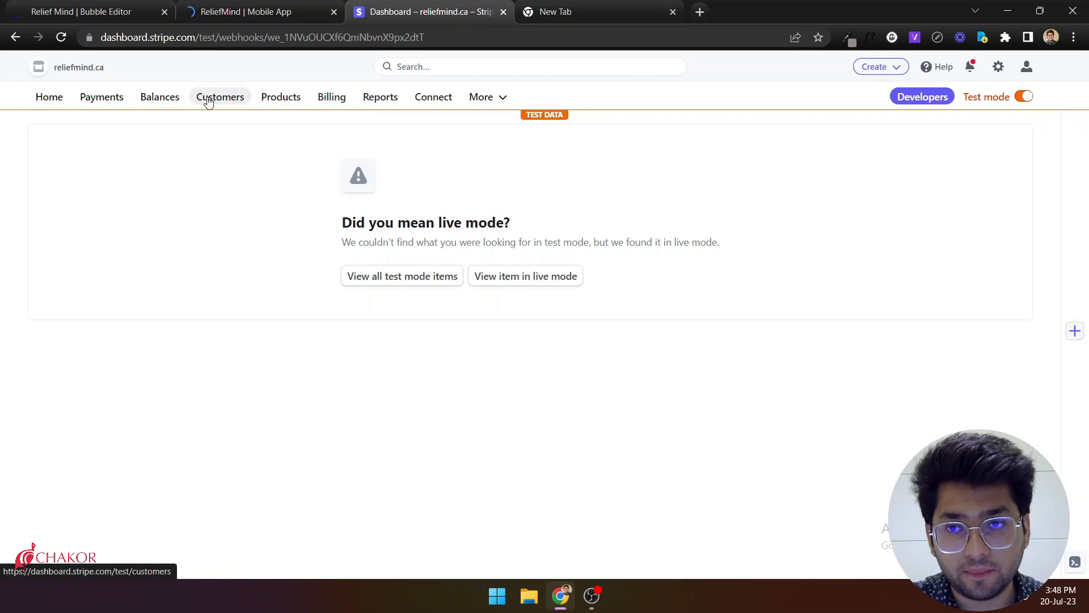
click(322, 101)
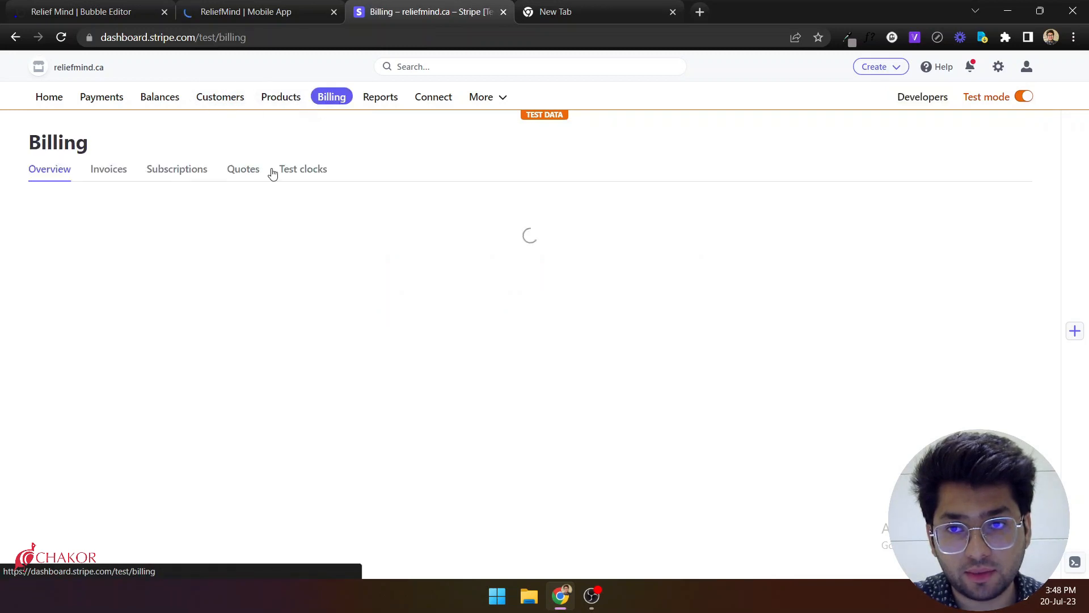
click(176, 170)
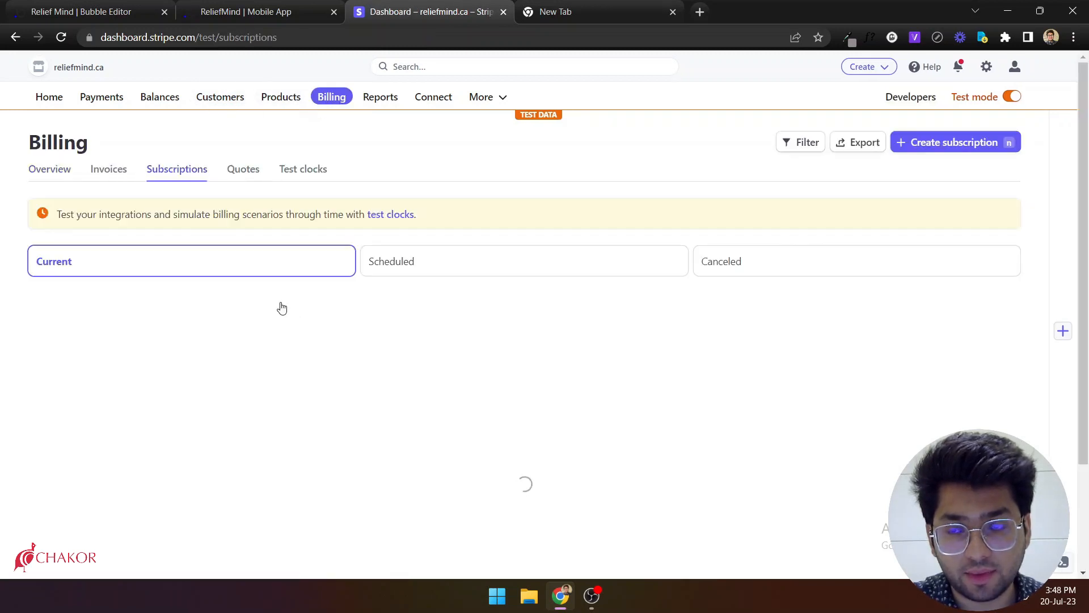
scroll(255, 341, down, 1)
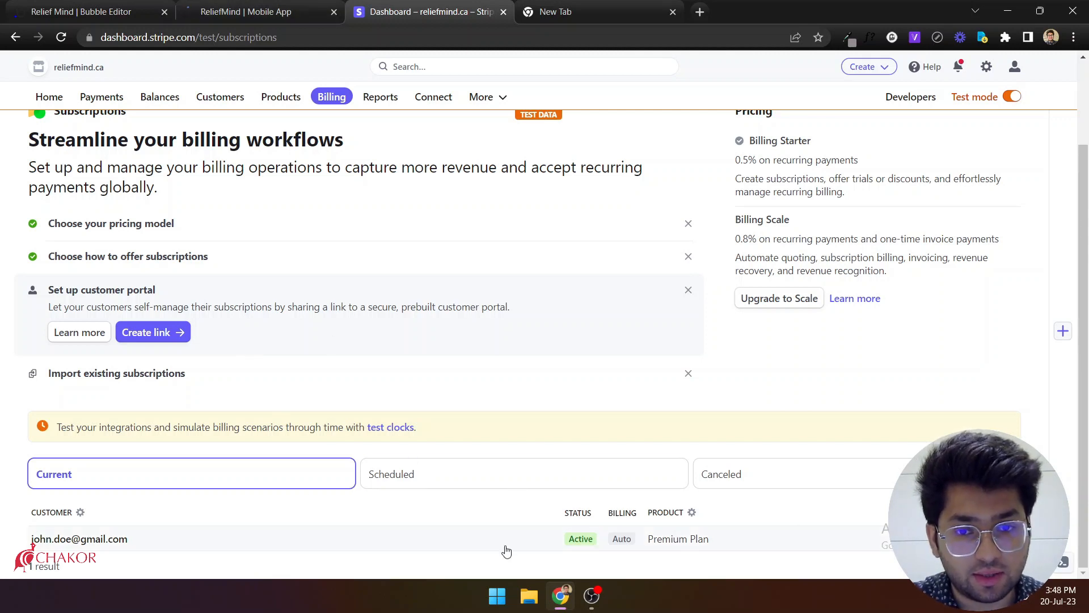
click(224, 6)
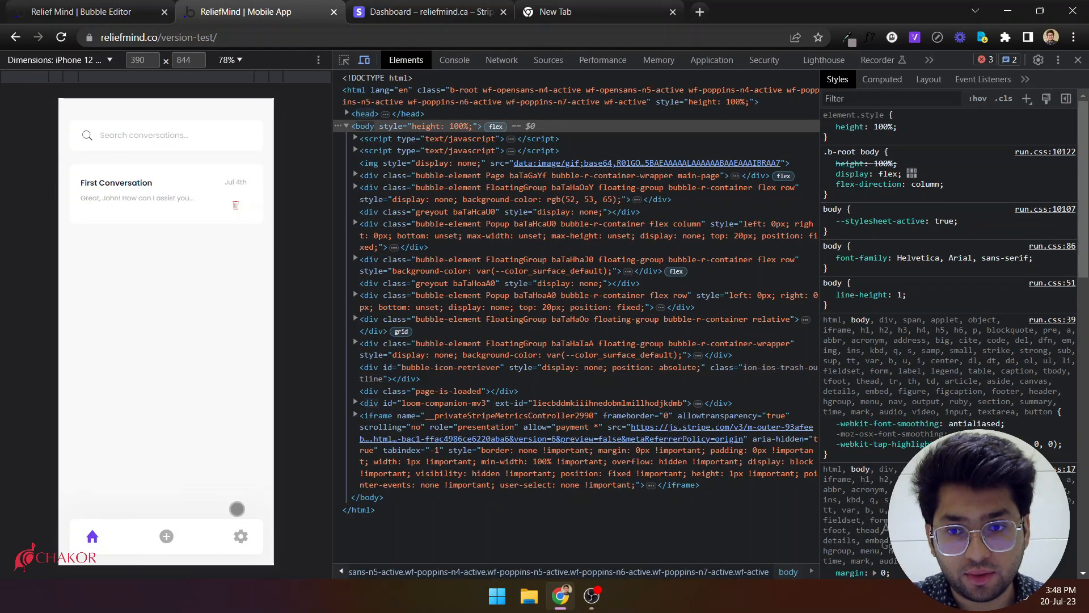
Open Subscription Management, cancel the Premium Plan subscription in Stripe, and return to the app.
click(243, 538)
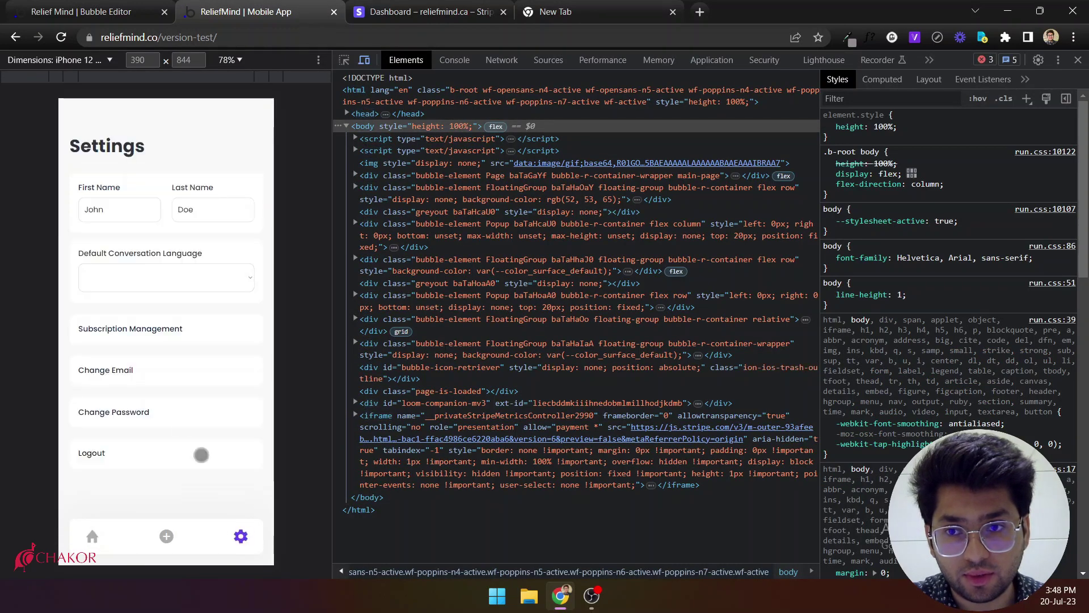
click(139, 327)
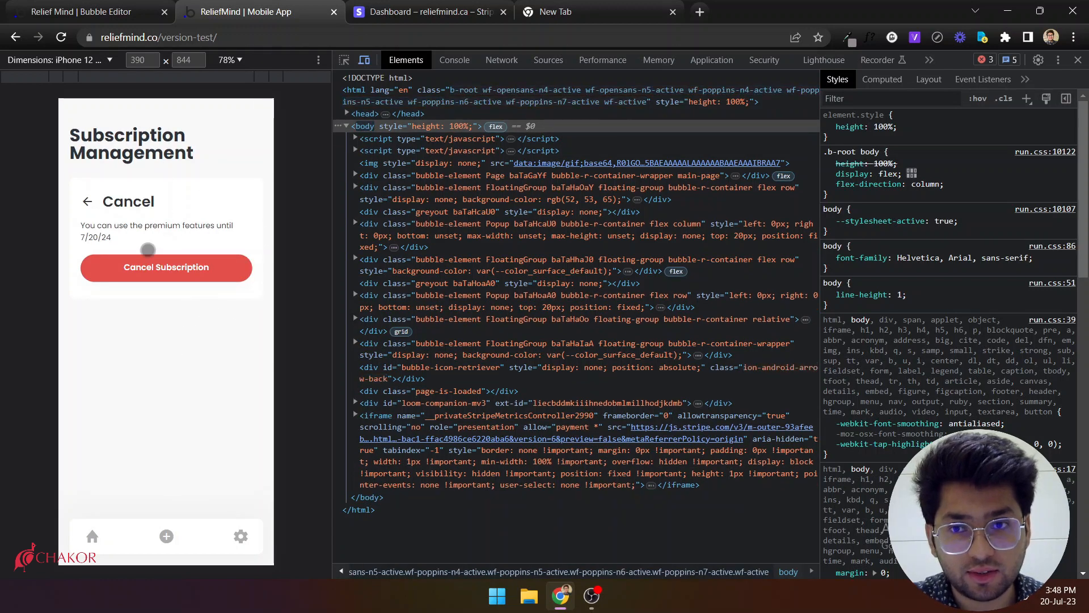
click(407, 9)
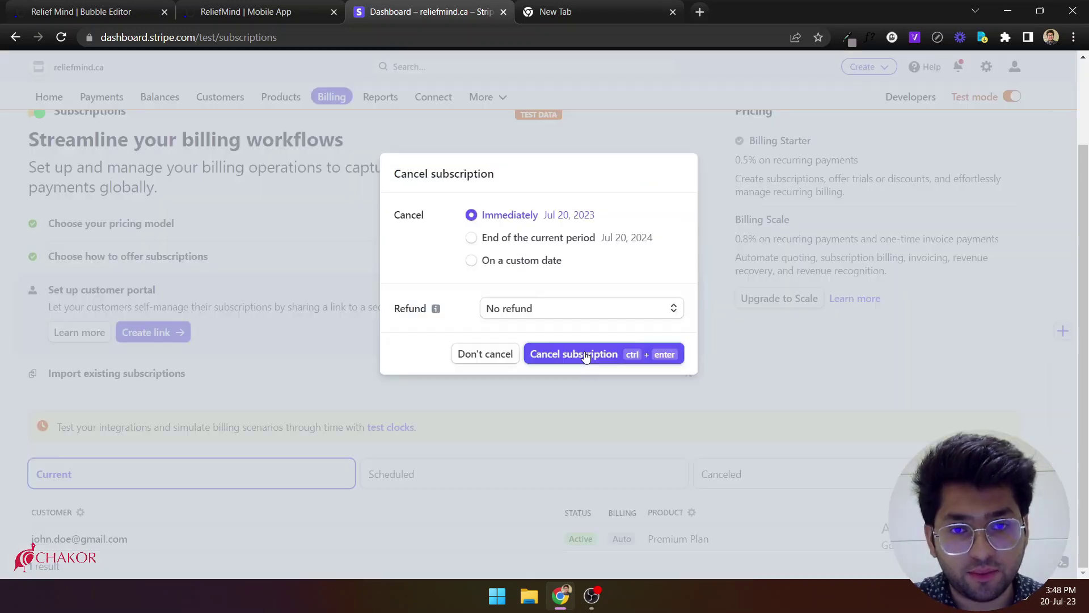
click(585, 354)
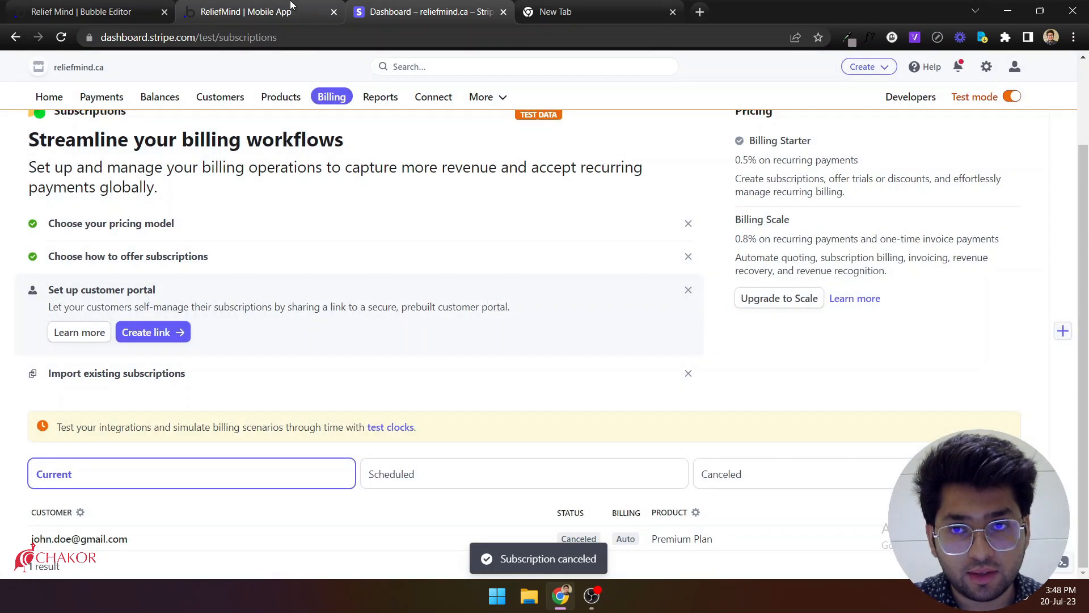
click(273, 7)
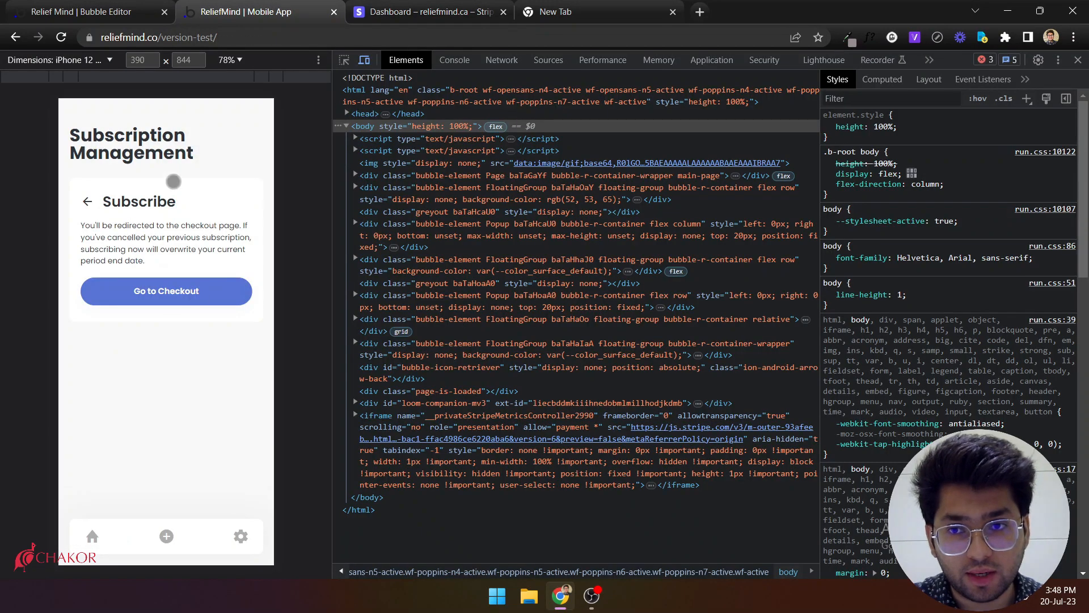